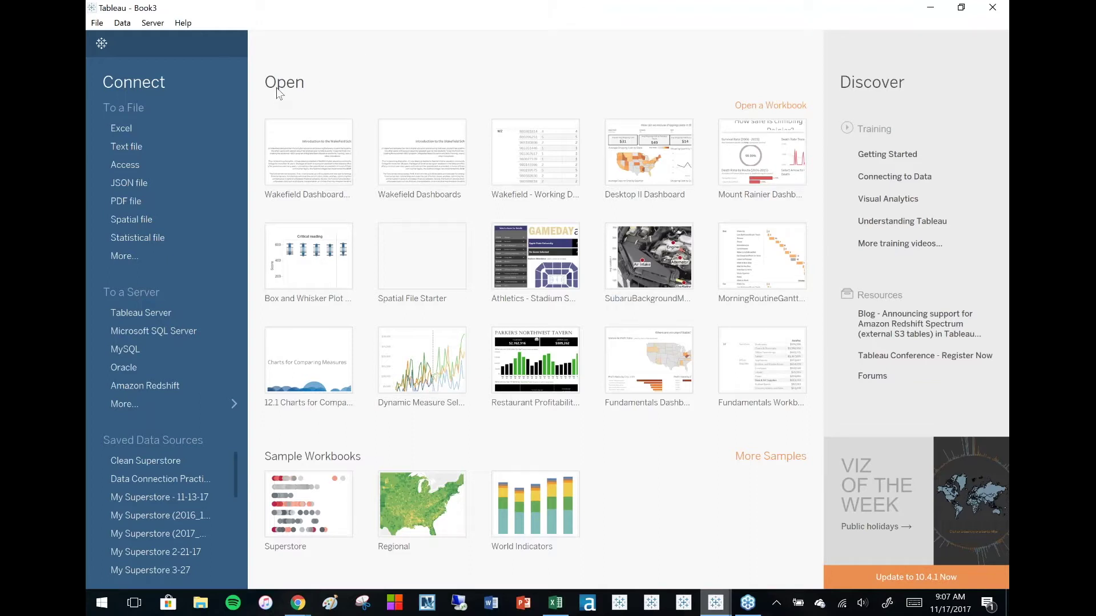
# Step: Connect to the Excel file Sales Mix Report.xlsx with the standard connection, and undo that connection
pyautogui.click(141, 128)
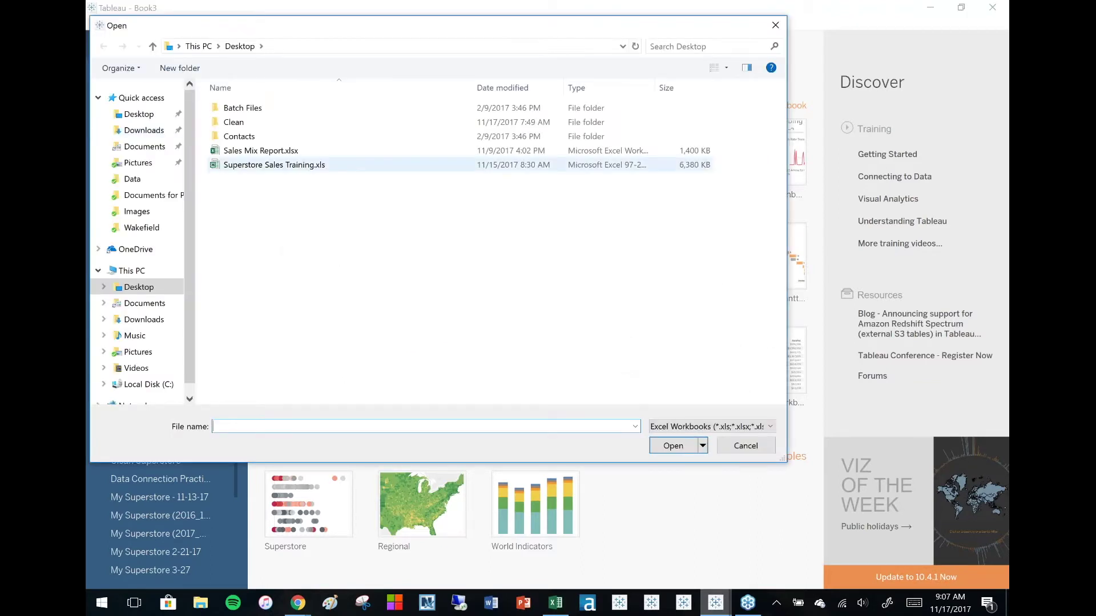
pyautogui.click(288, 155)
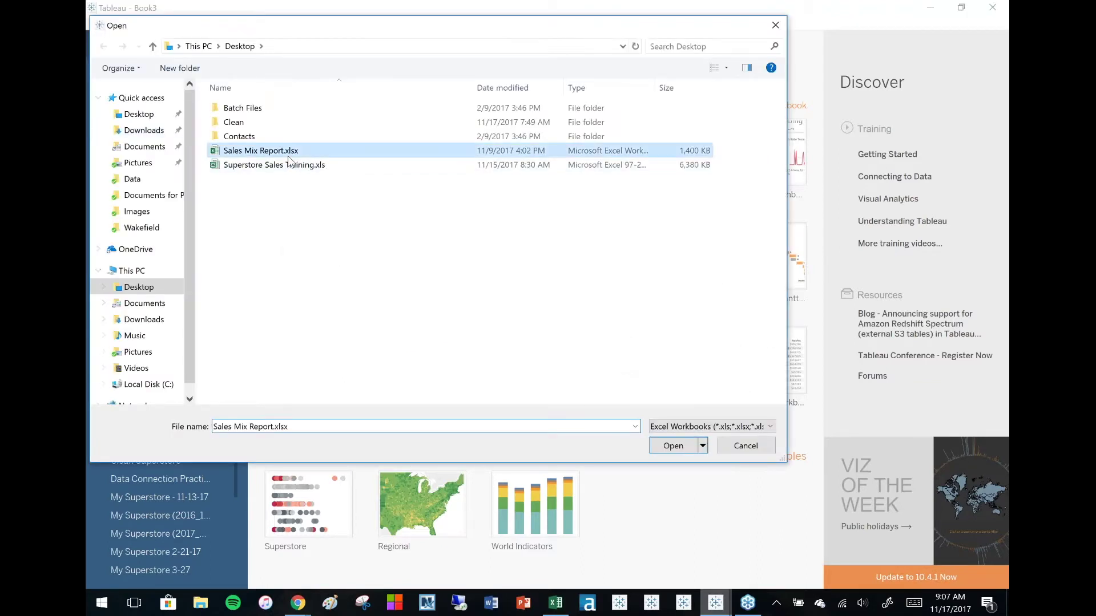
pyautogui.click(676, 448)
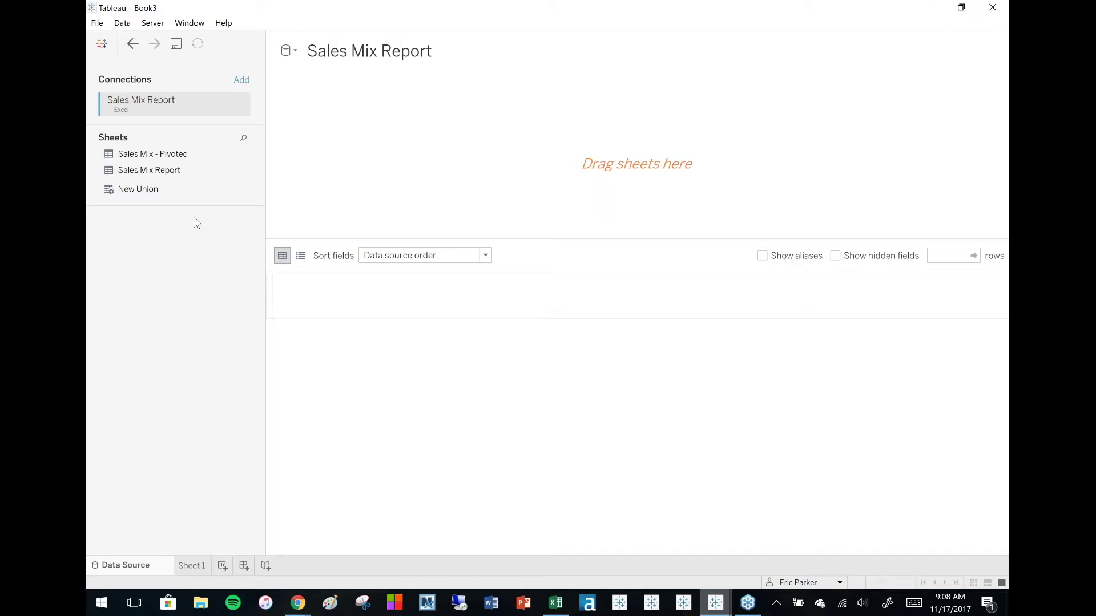
pyautogui.click(134, 45)
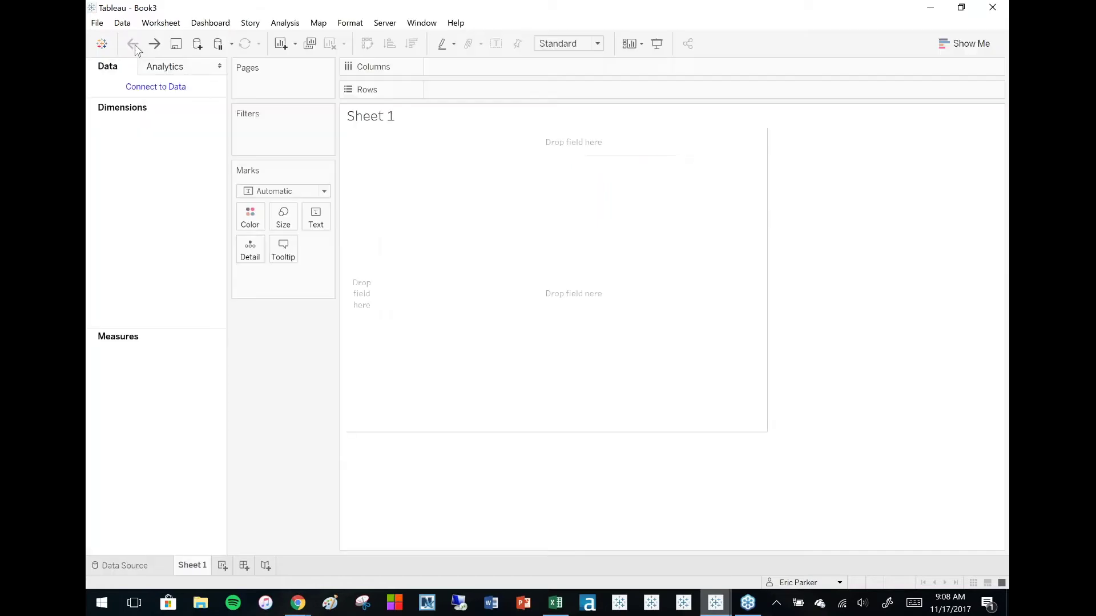
# Step: Connect to the Excel file Sales Mix Report.xlsx using the legacy connection
pyautogui.click(133, 89)
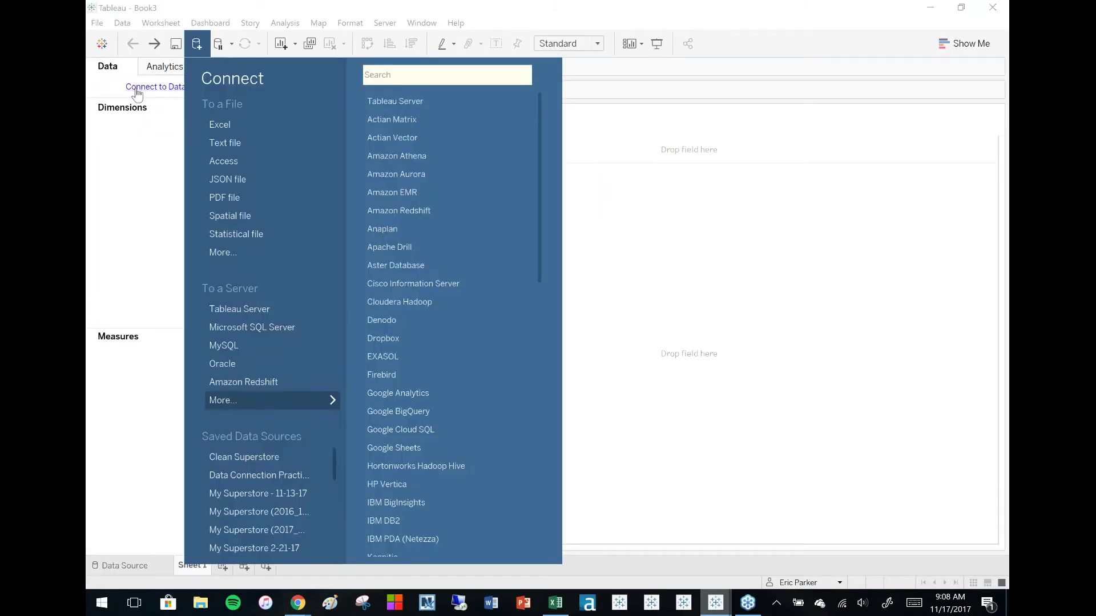
pyautogui.click(230, 126)
pyautogui.click(259, 165)
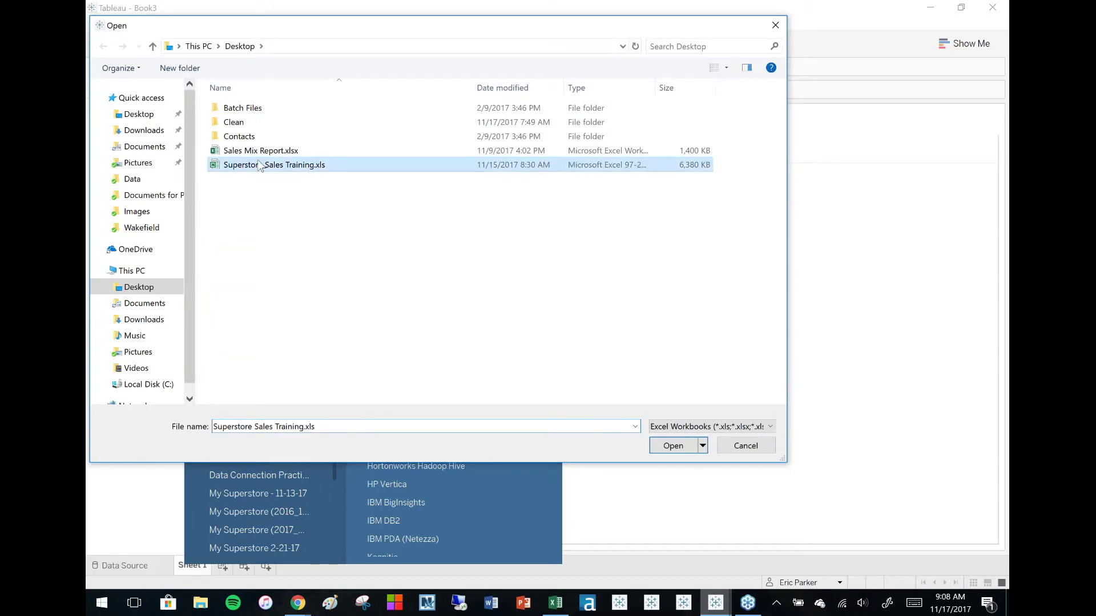
pyautogui.click(263, 151)
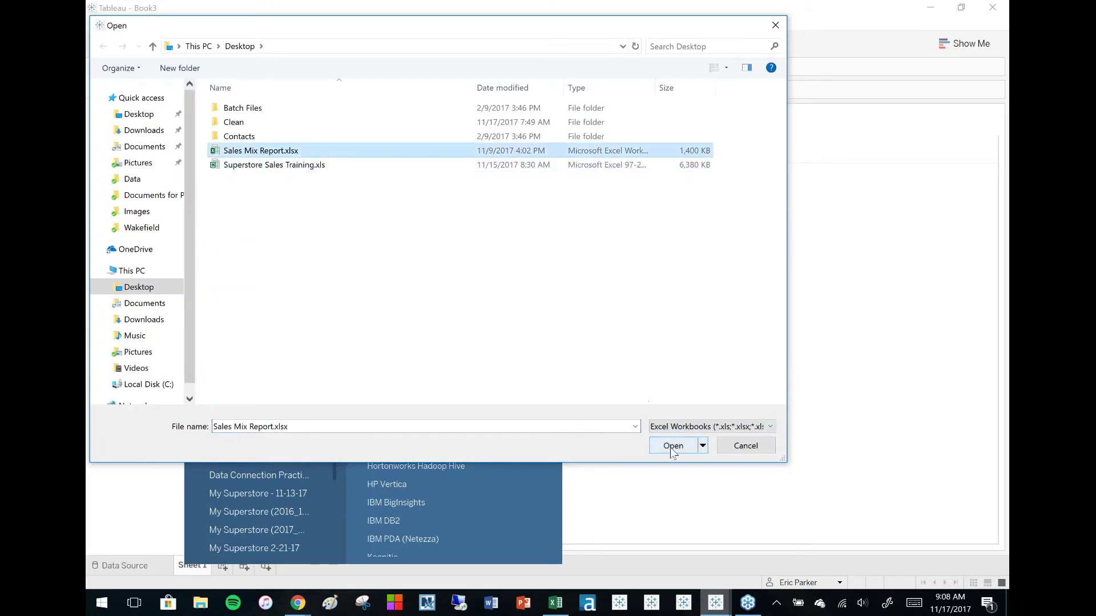
pyautogui.click(703, 448)
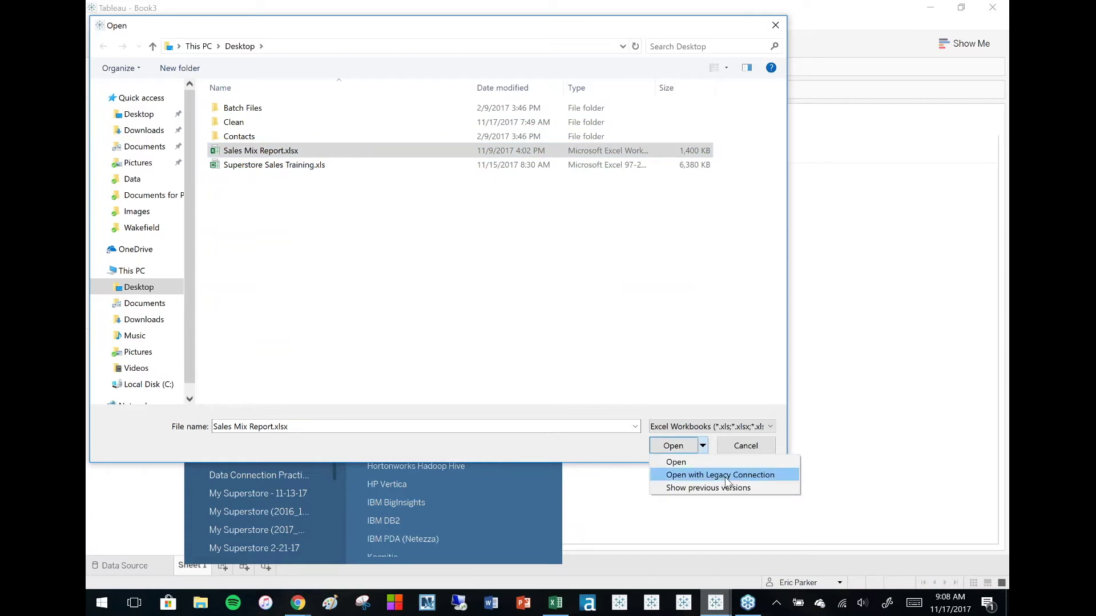
pyautogui.click(775, 474)
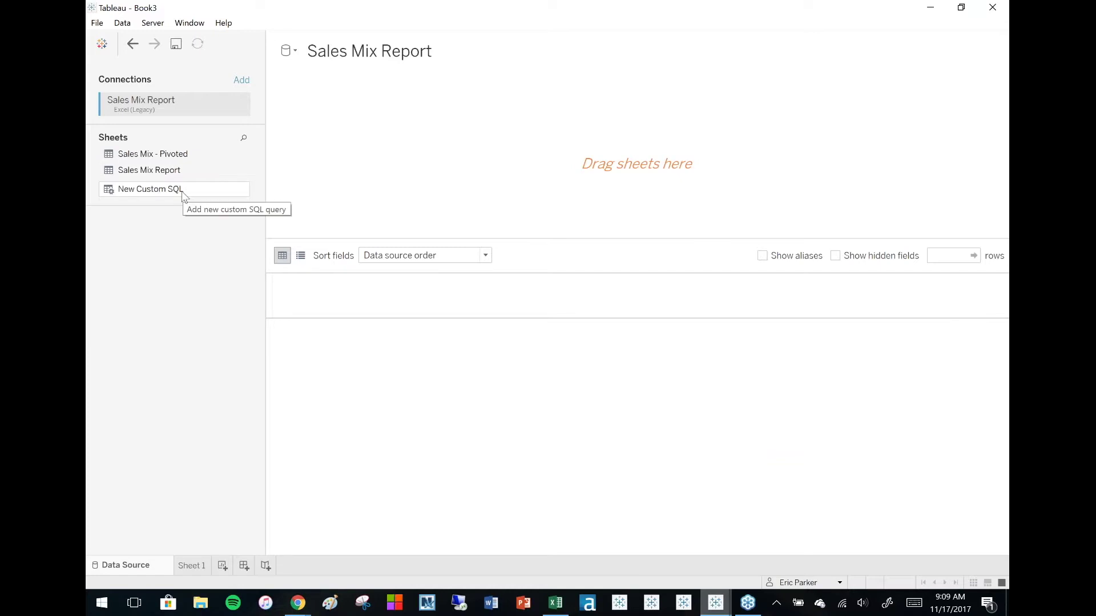
# Step: Add the Sales Mix Report sheet to the data source canvas and look over its rows
pyautogui.moveTo(129, 175); pyautogui.dragTo(657, 172)
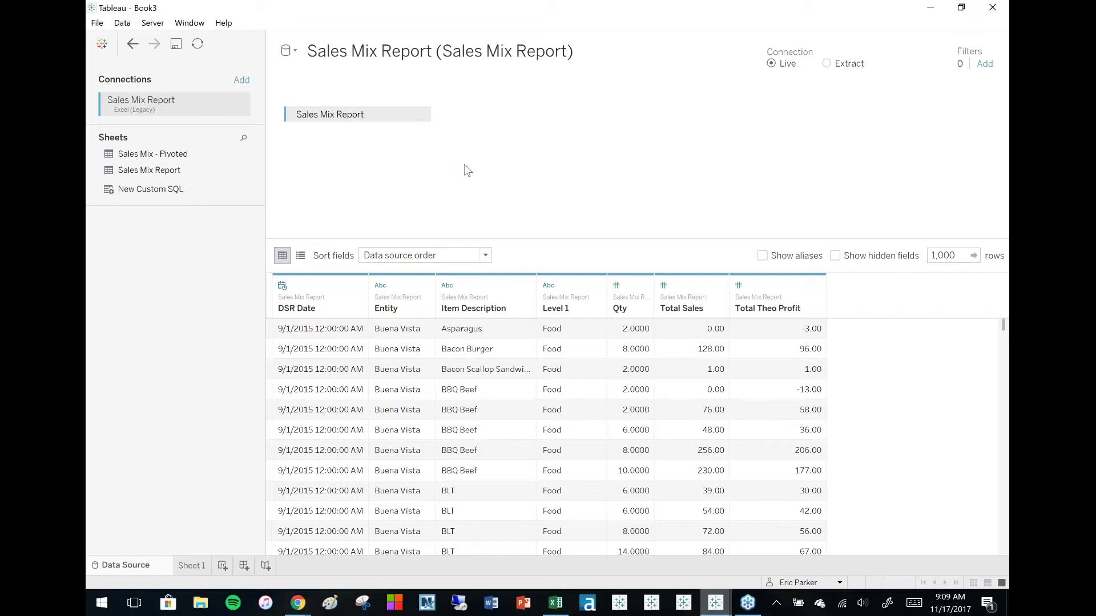
pyautogui.scroll(-1, 512, 400)
pyautogui.scroll(1, 512, 400)
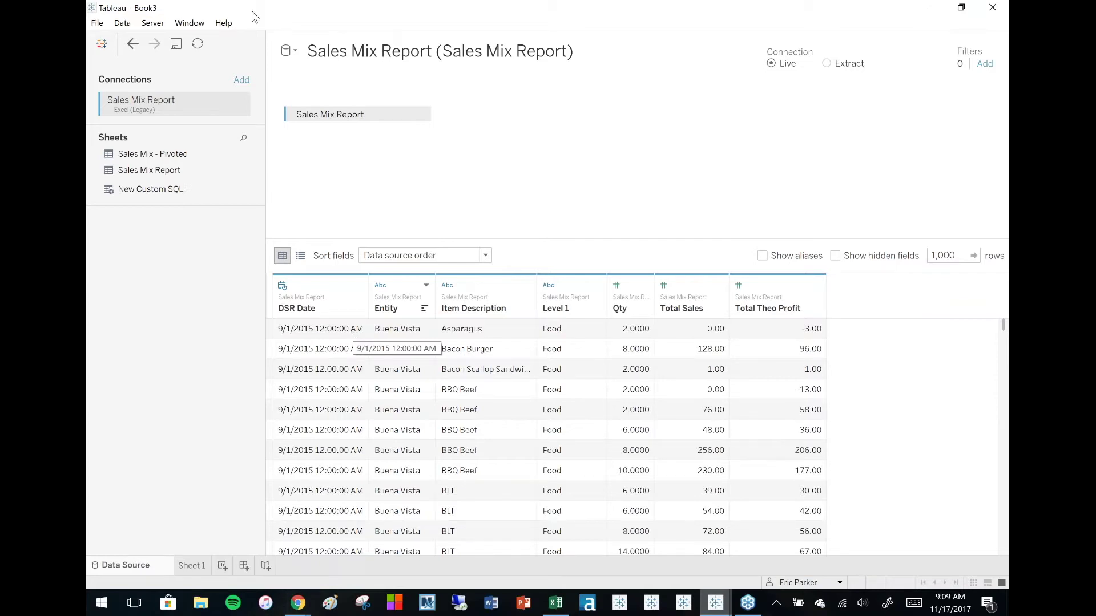
# Step: Start converting the Sales Mix Report data source to custom SQL, keeping the full query text in view
pyautogui.click(123, 23)
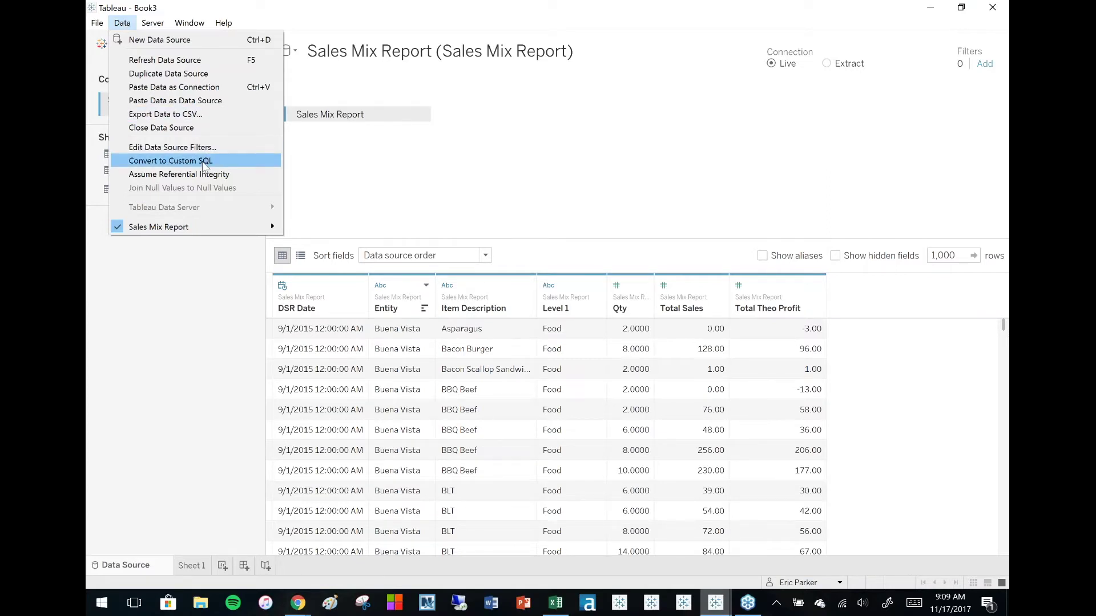
pyautogui.click(180, 306)
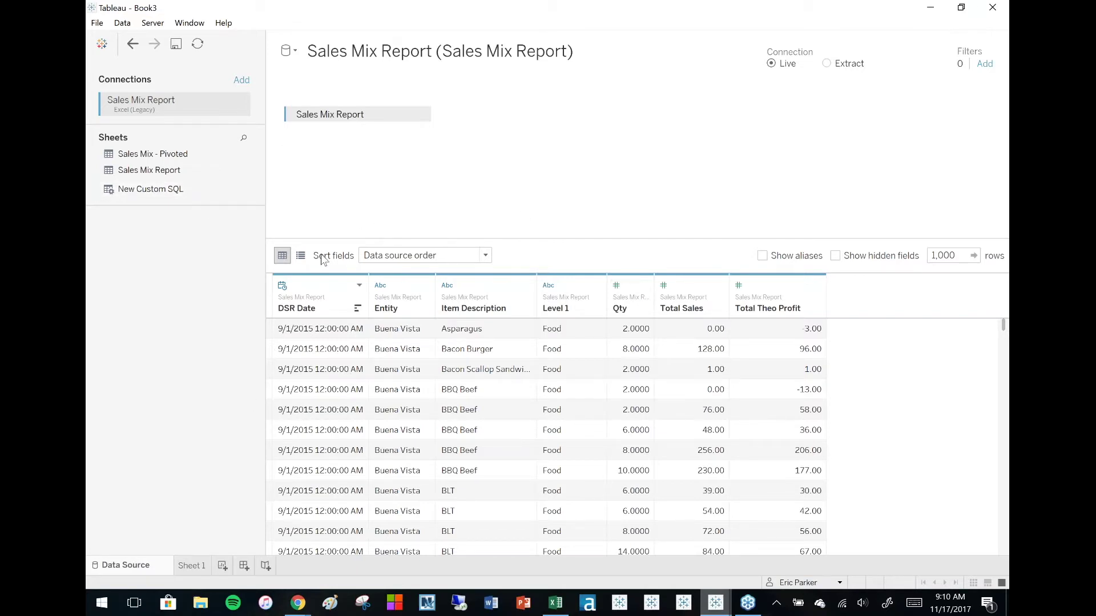
pyautogui.click(122, 23)
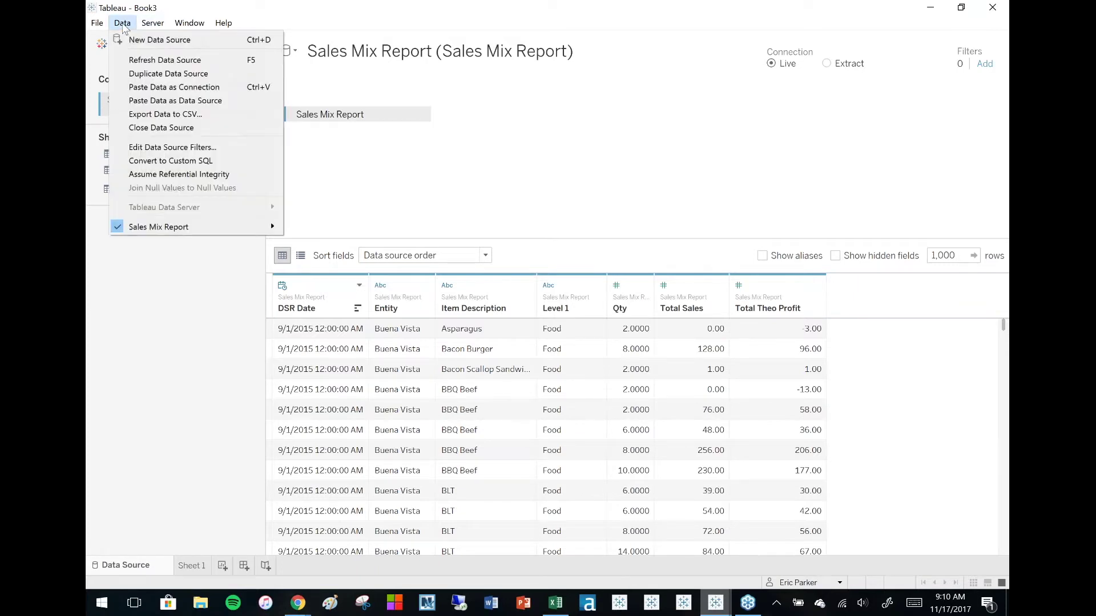
pyautogui.click(223, 163)
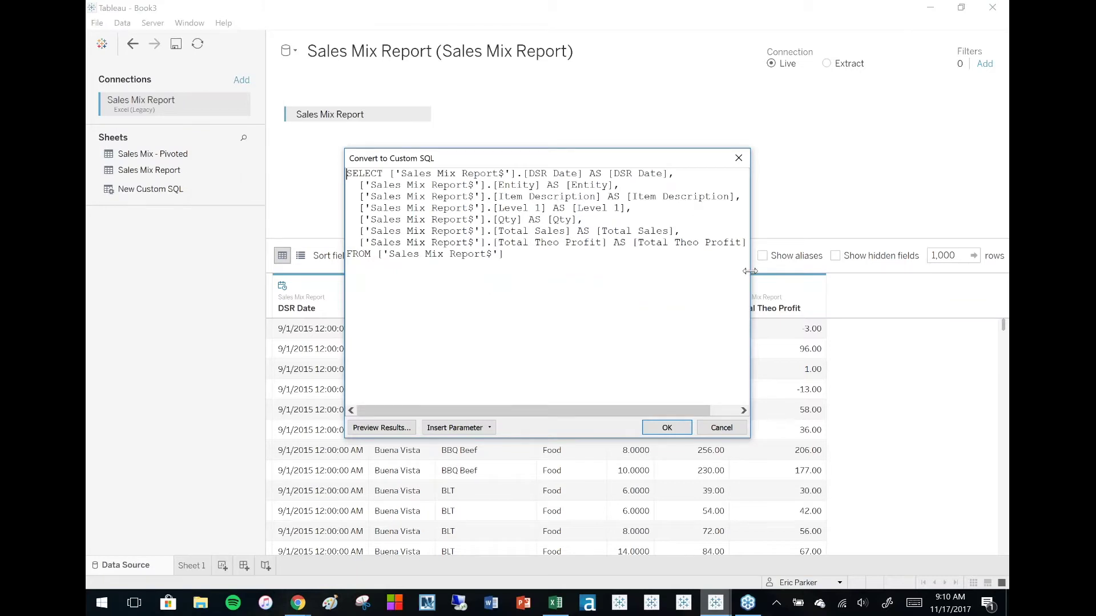
pyautogui.moveTo(468, 156); pyautogui.dragTo(402, 153)
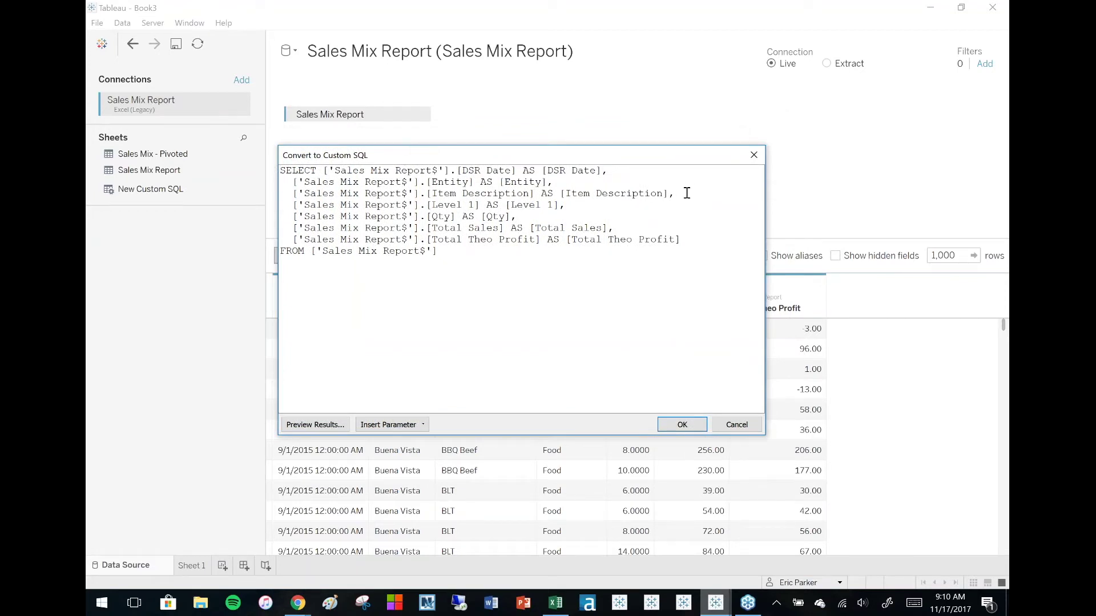
# Step: Delete the Item Description and Level 1 lines from the SELECT statement of the custom SQL query
pyautogui.moveTo(675, 193); pyautogui.dragTo(253, 199)
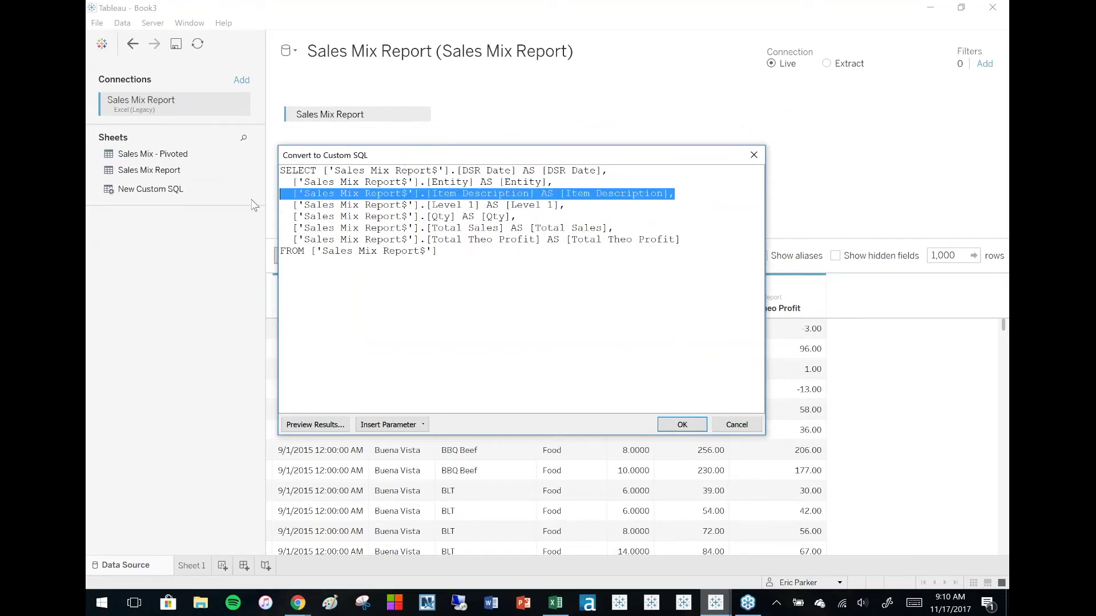
pyautogui.press('BackSpace')
pyautogui.press('BackSpace')
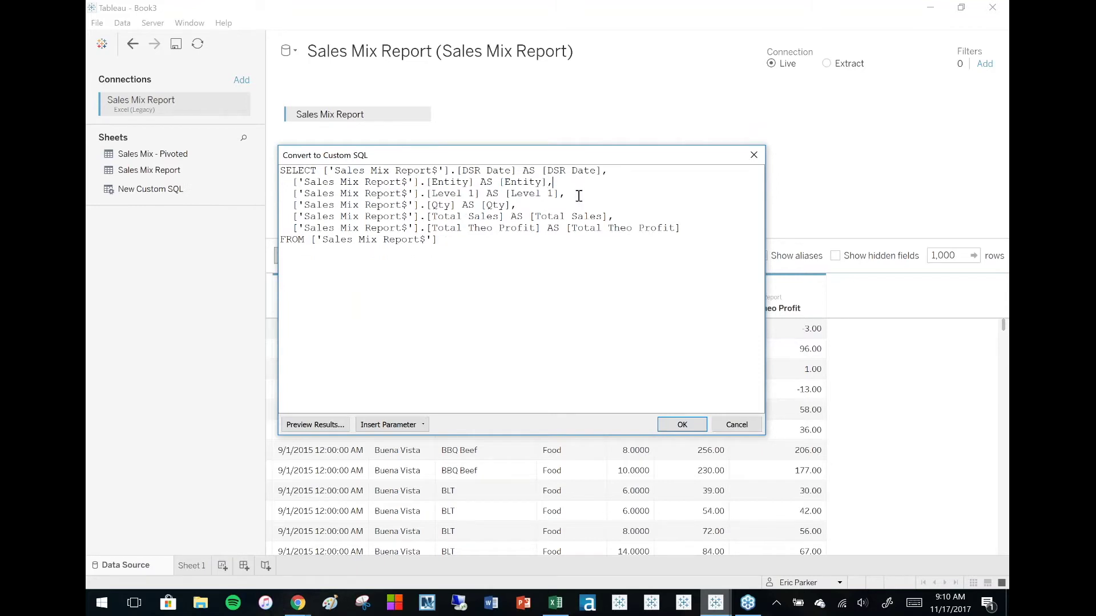
pyautogui.moveTo(564, 195); pyautogui.dragTo(244, 190)
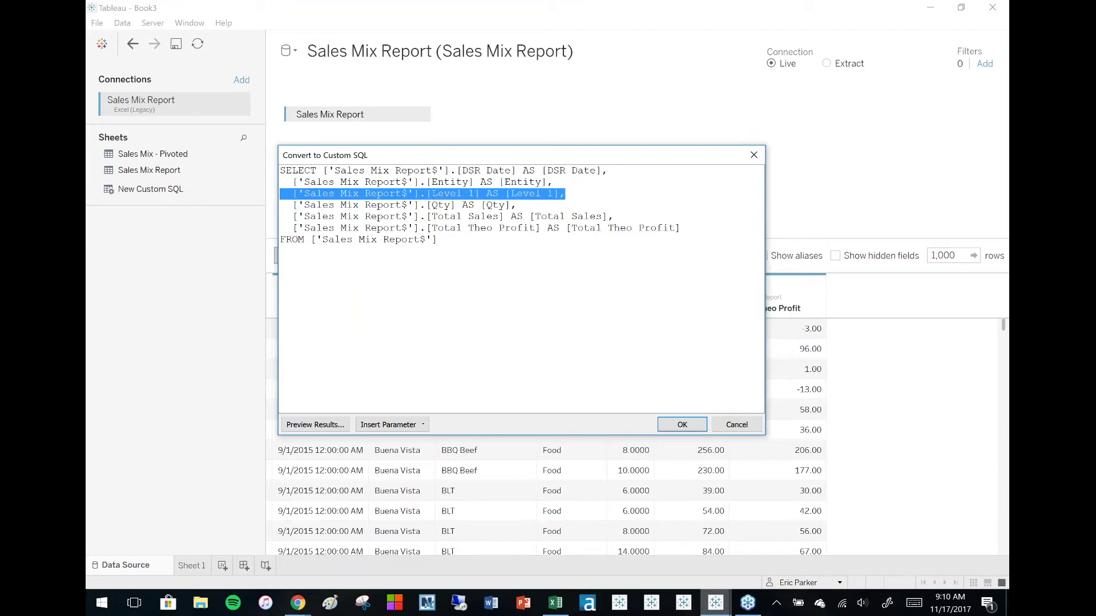
pyautogui.press('BackSpace')
pyautogui.press('BackSpace')
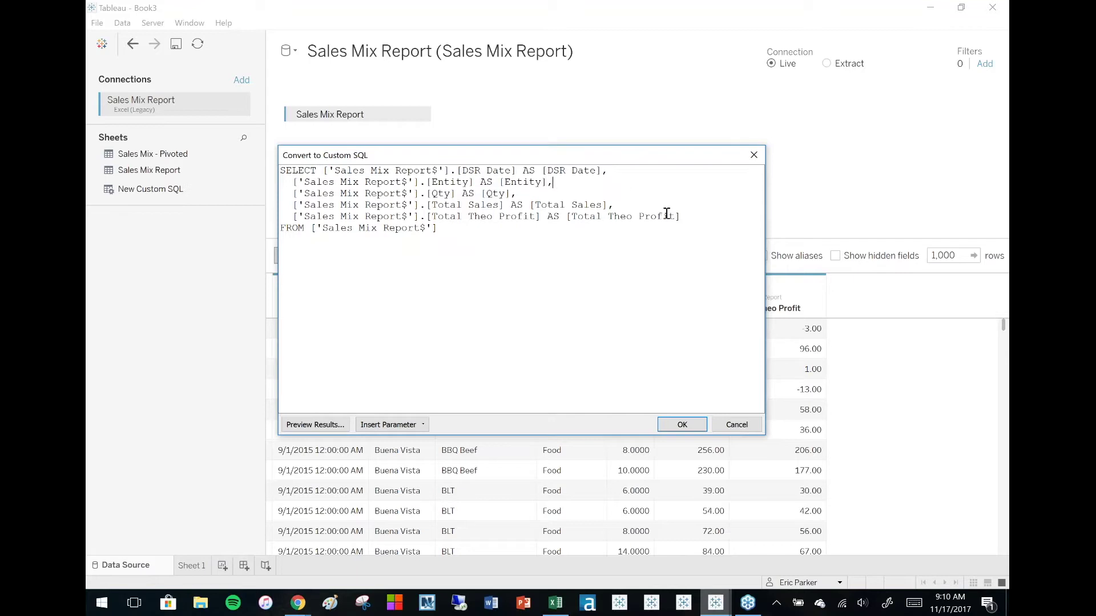
# Step: Wrap the Qty source field in SUM() in the custom SQL query, leaving its alias outside the parentheses
pyautogui.click(291, 195)
pyautogui.write('SUM(')
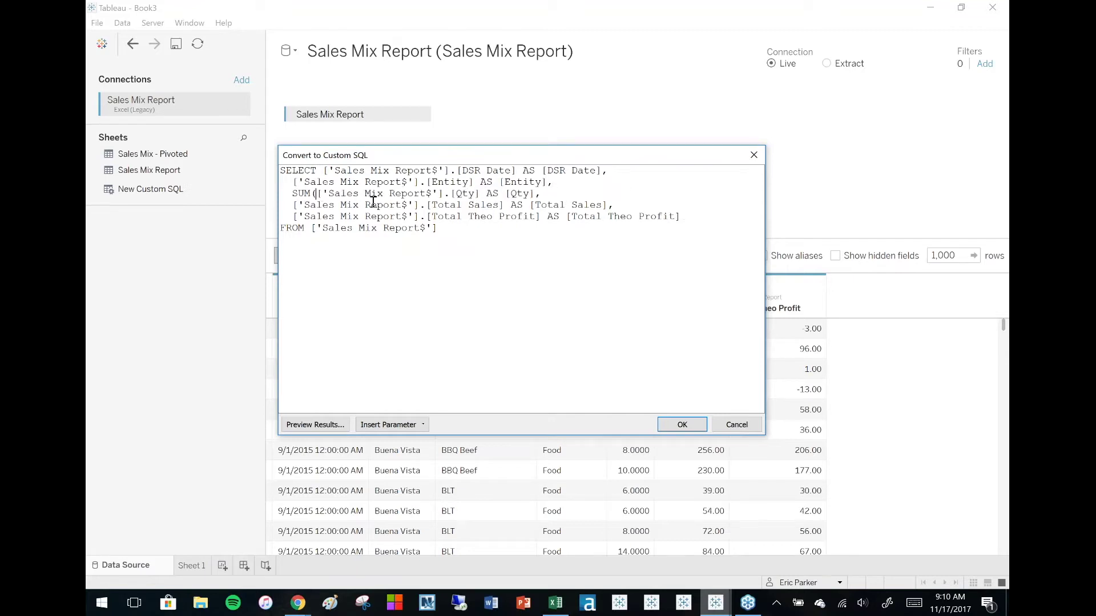
pyautogui.click(537, 194)
pyautogui.write(')')
pyautogui.press('BackSpace')
pyautogui.press('Left')
pyautogui.press('Left')
pyautogui.press('Left')
pyautogui.press('Left')
pyautogui.press('Left')
pyautogui.press('Left')
pyautogui.press('Left')
pyautogui.press('Left')
pyautogui.press('Left')
pyautogui.write(')')
# Step: Wrap the Total Sales and Total Theo Profit source fields in SUM(), leaving their aliases outside the parentheses
pyautogui.click(291, 205)
pyautogui.write('SUM(')
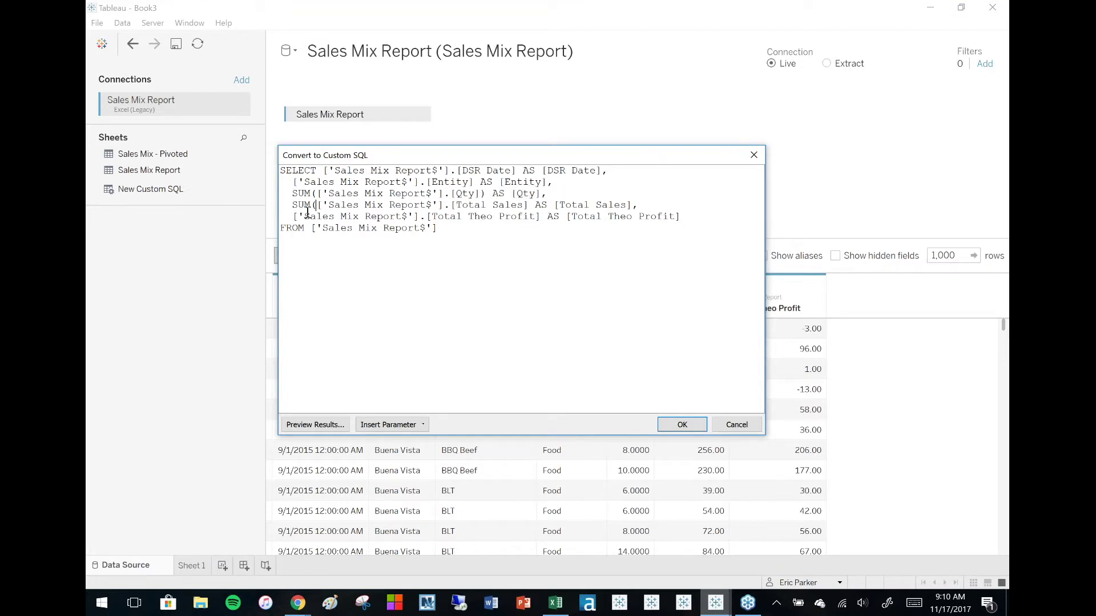
pyautogui.click(528, 205)
pyautogui.write(')')
pyautogui.click(294, 216)
pyautogui.write('SUM(')
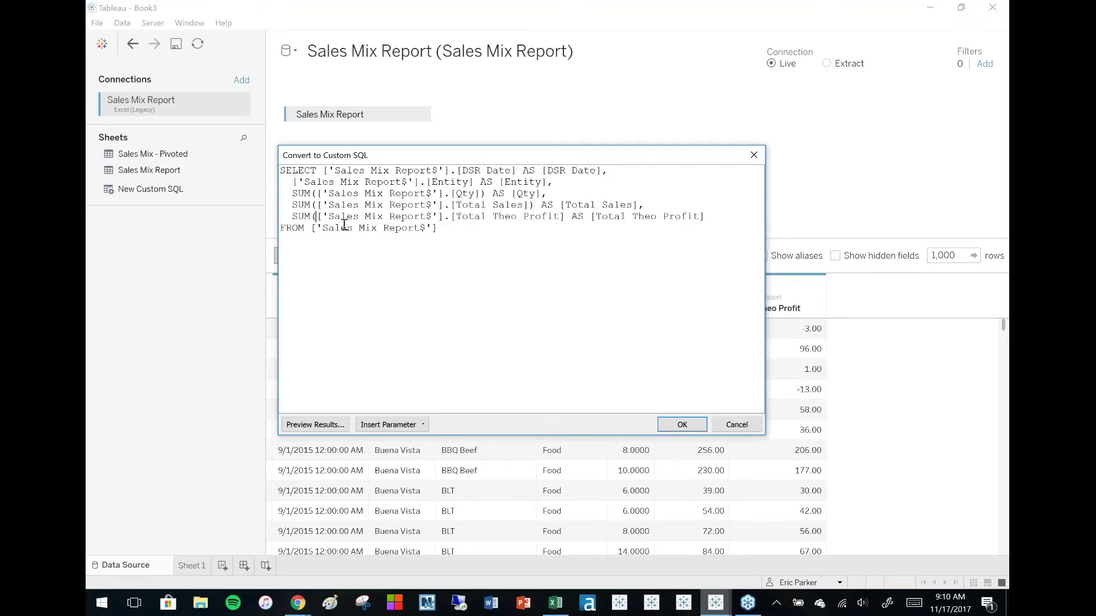
pyautogui.click(567, 218)
pyautogui.write(')')
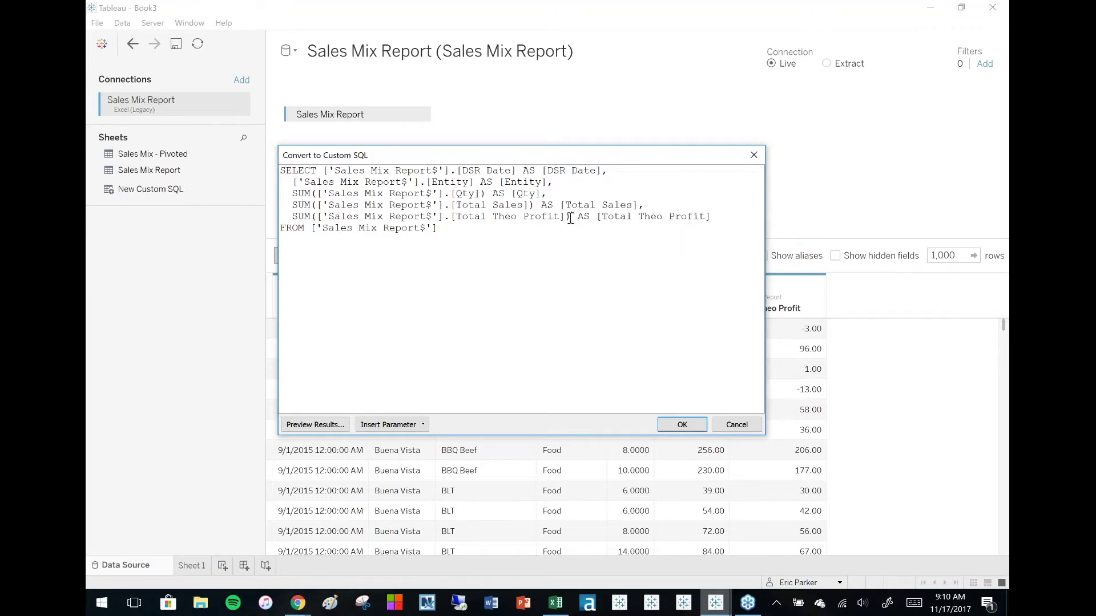
# Step: Add the clause GROUP BY [DSR Date],[Entity] below the FROM line and apply the custom SQL query
pyautogui.click(542, 231)
pyautogui.write('GROUP BY')
pyautogui.moveTo(600, 170); pyautogui.dragTo(541, 170)
pyautogui.write('[DSR Date]')
pyautogui.write(',')
pyautogui.moveTo(548, 181); pyautogui.dragTo(499, 182)
pyautogui.hotkey('ctrl', 'c')
pyautogui.click(448, 242)
pyautogui.hotkey('ctrl', 'v')
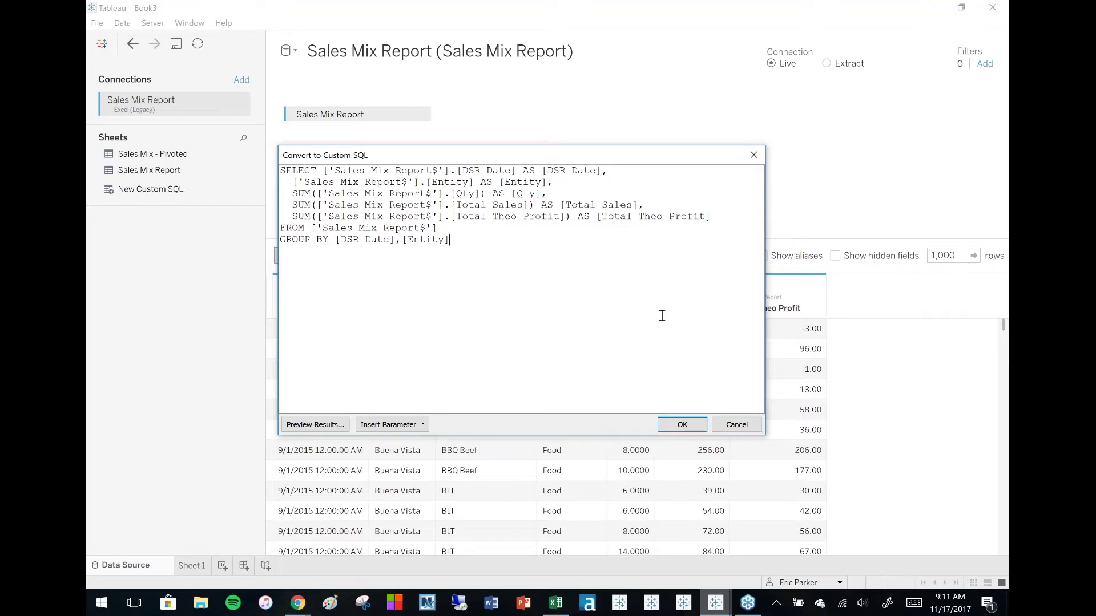
pyautogui.click(683, 425)
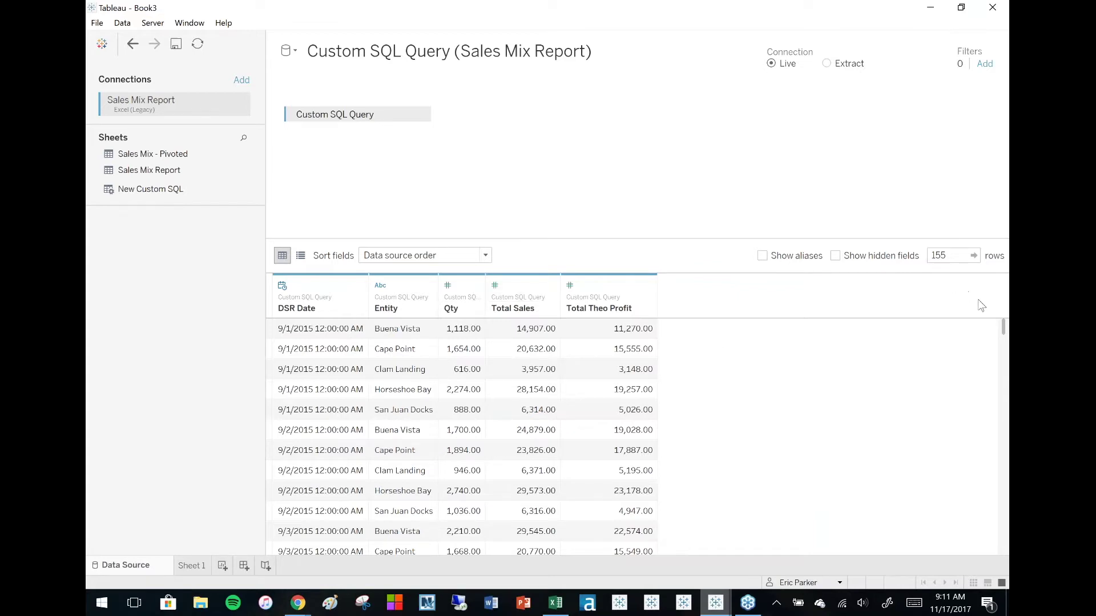
pyautogui.click(948, 255)
# Step: Build a bar chart on a new worksheet with continuous DAY(DSR Date) on columns and Total Sales on rows
pyautogui.click(222, 565)
pyautogui.moveTo(128, 135); pyautogui.dragTo(422, 160)
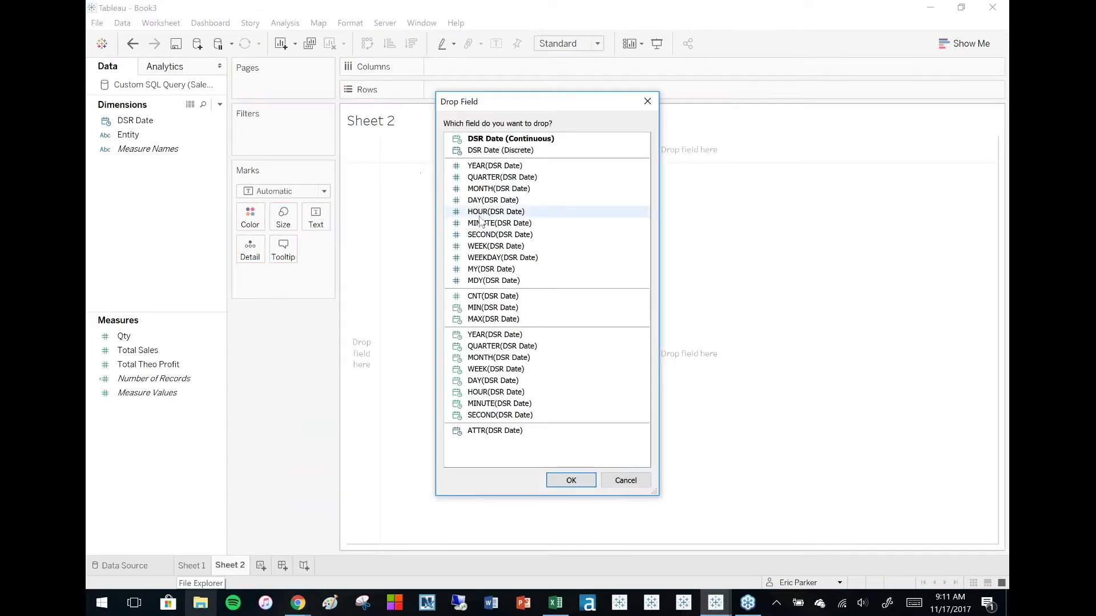
pyautogui.click(495, 381)
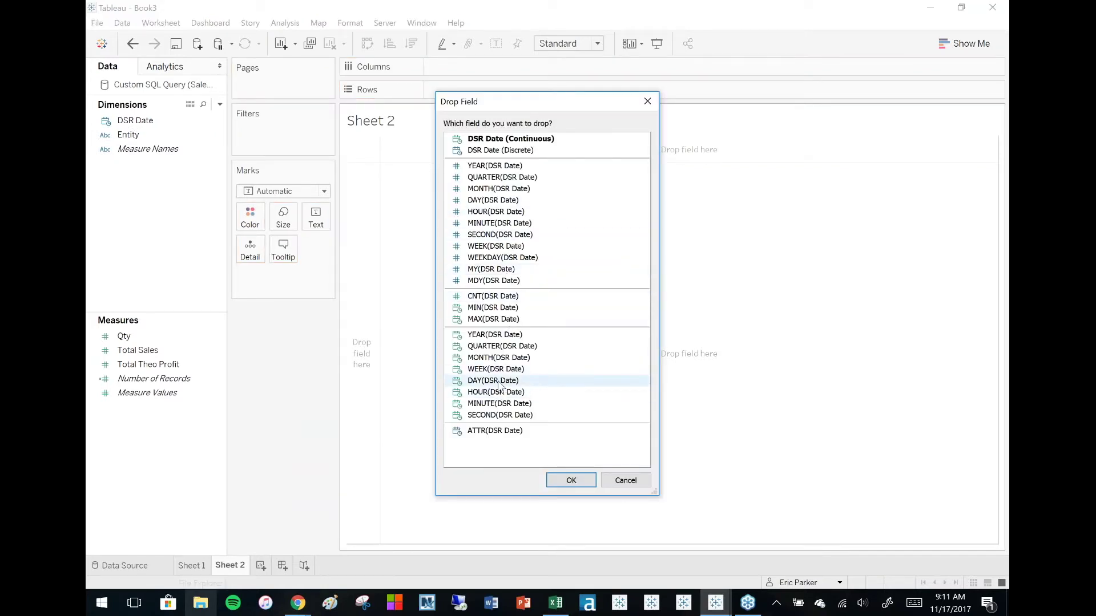
pyautogui.click(569, 480)
pyautogui.moveTo(164, 350)
pyautogui.mouseDown()
pyautogui.moveTo(483, 142)
pyautogui.moveTo(512, 91)
pyautogui.mouseUp()
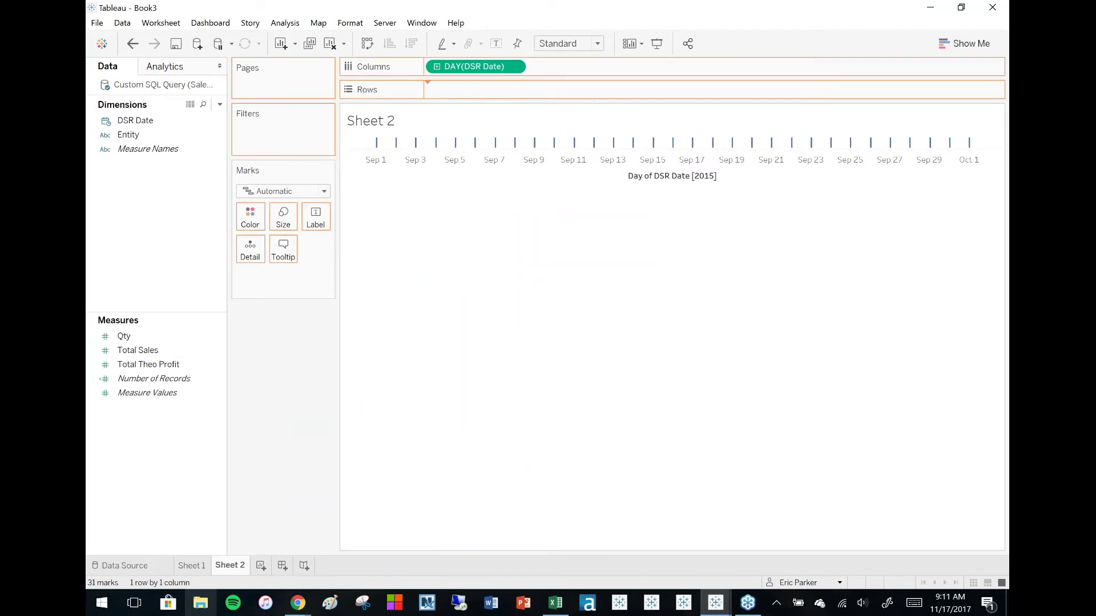
pyautogui.click(273, 196)
pyautogui.click(273, 216)
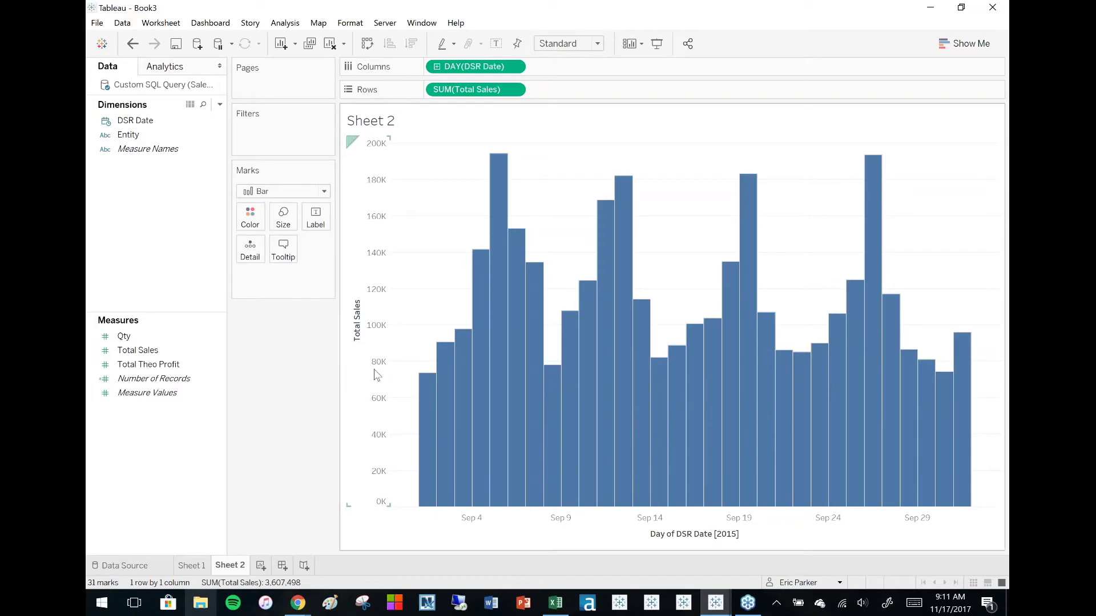
# Step: Create another worksheet showing Total Sales as text, with Entity on columns
pyautogui.click(261, 565)
pyautogui.moveTo(137, 350); pyautogui.dragTo(315, 218)
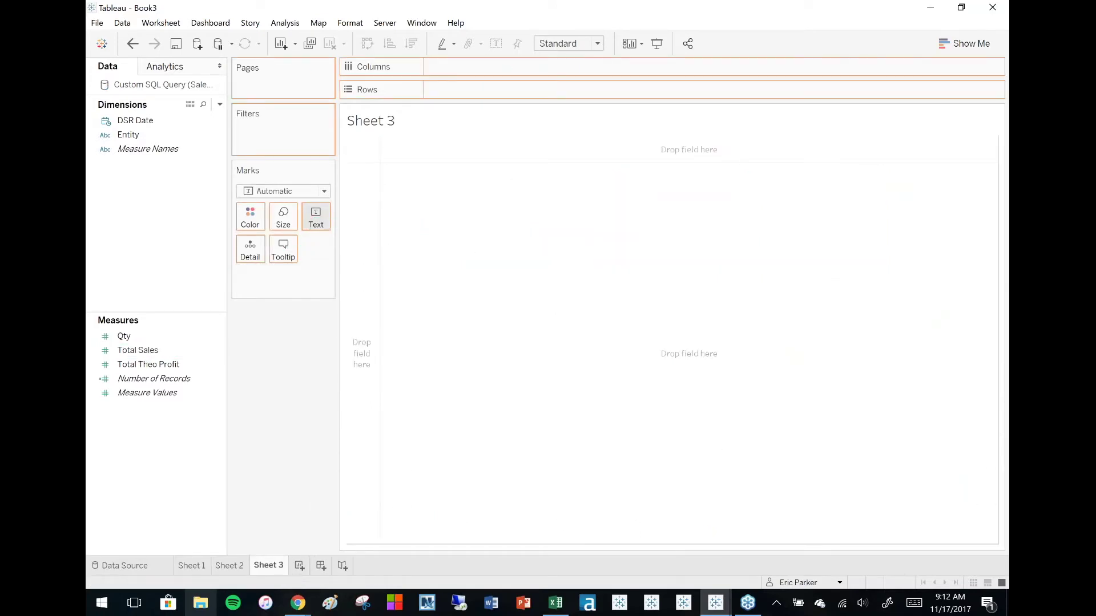
pyautogui.moveTo(162, 137); pyautogui.dragTo(502, 67)
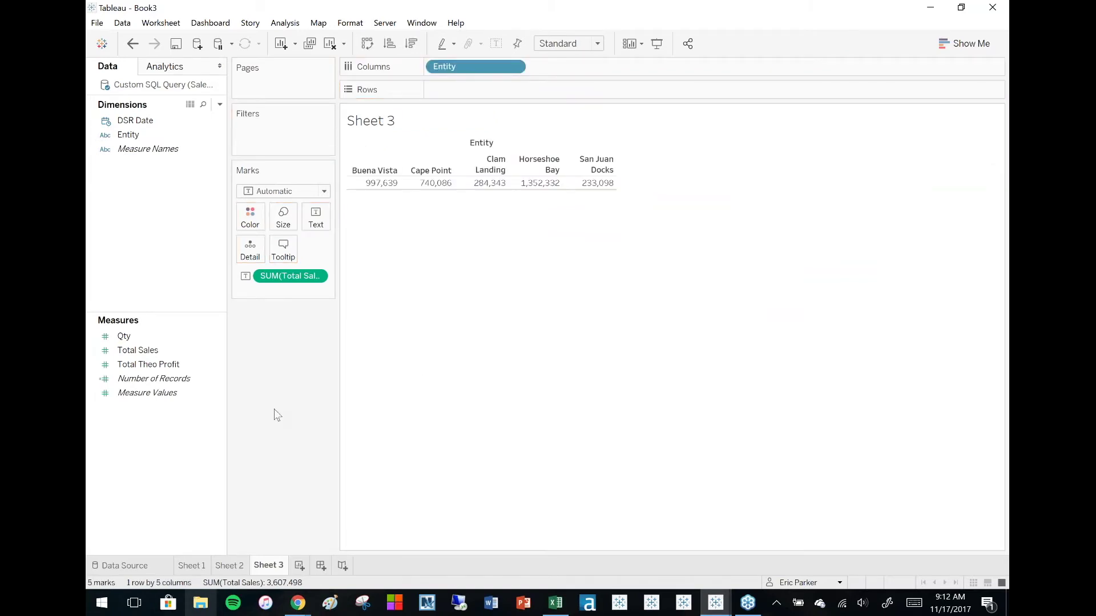
# Step: Add a further worksheet that displays Number of Records as text
pyautogui.click(300, 565)
pyautogui.click(134, 394)
pyautogui.moveTo(137, 380); pyautogui.dragTo(316, 218)
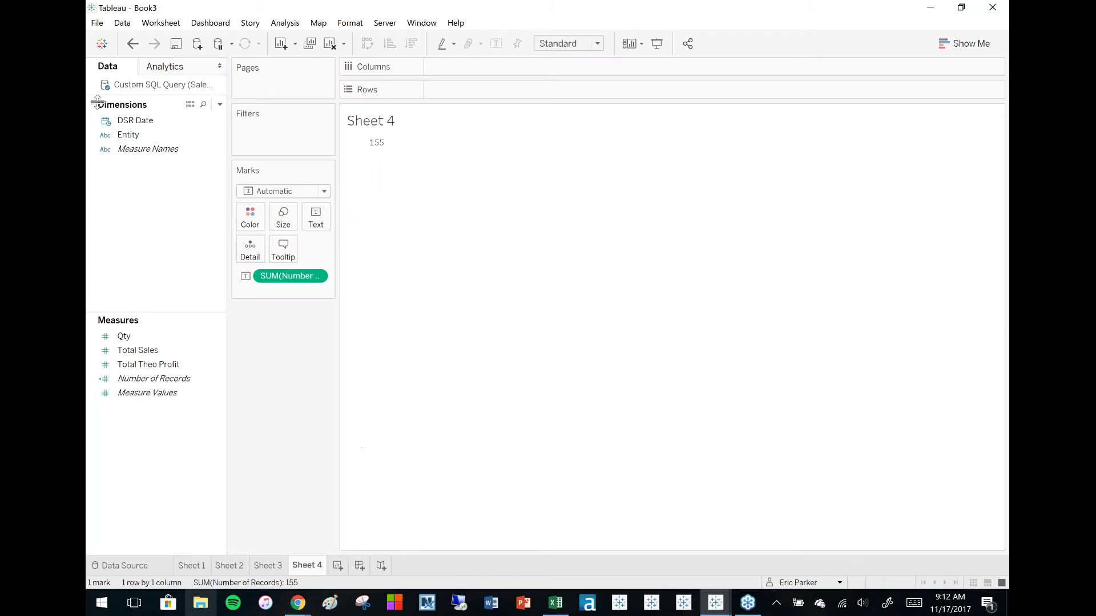
# Step: Create a new, empty workbook
pyautogui.click(96, 24)
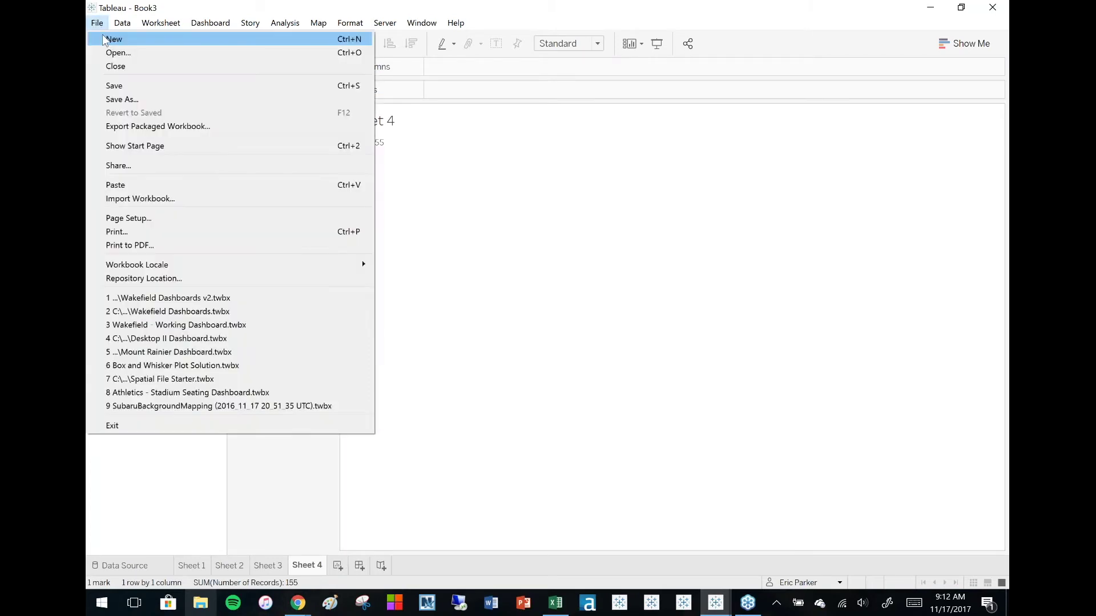
pyautogui.click(112, 39)
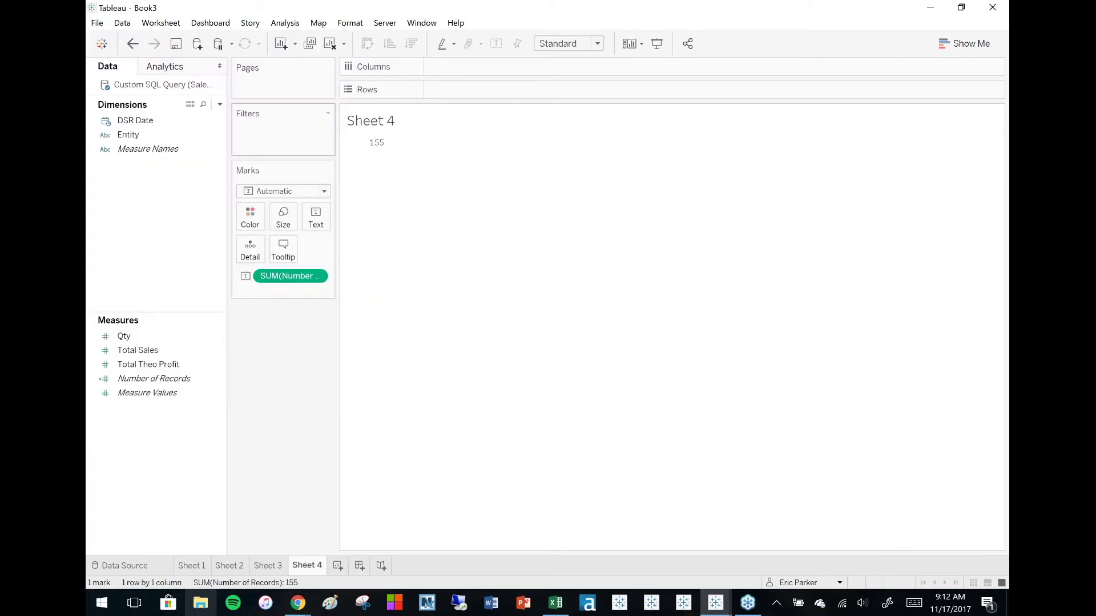
# Step: Add Sales Mix Report.xlsx from the Desktop as a new Excel data source in the workbook
pyautogui.click(123, 23)
pyautogui.click(148, 40)
pyautogui.click(234, 126)
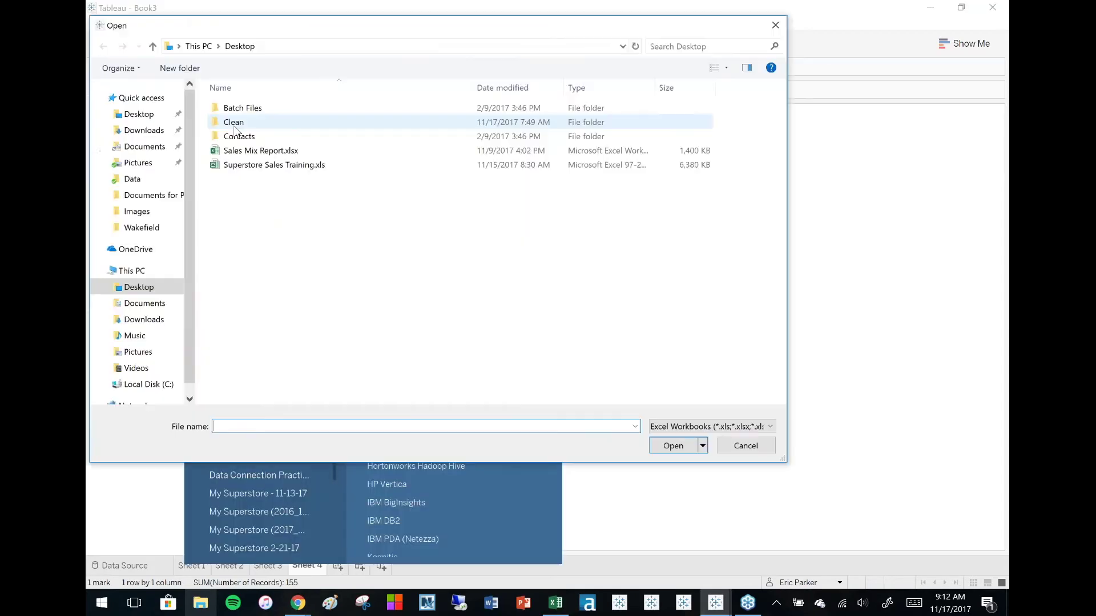
pyautogui.click(289, 151)
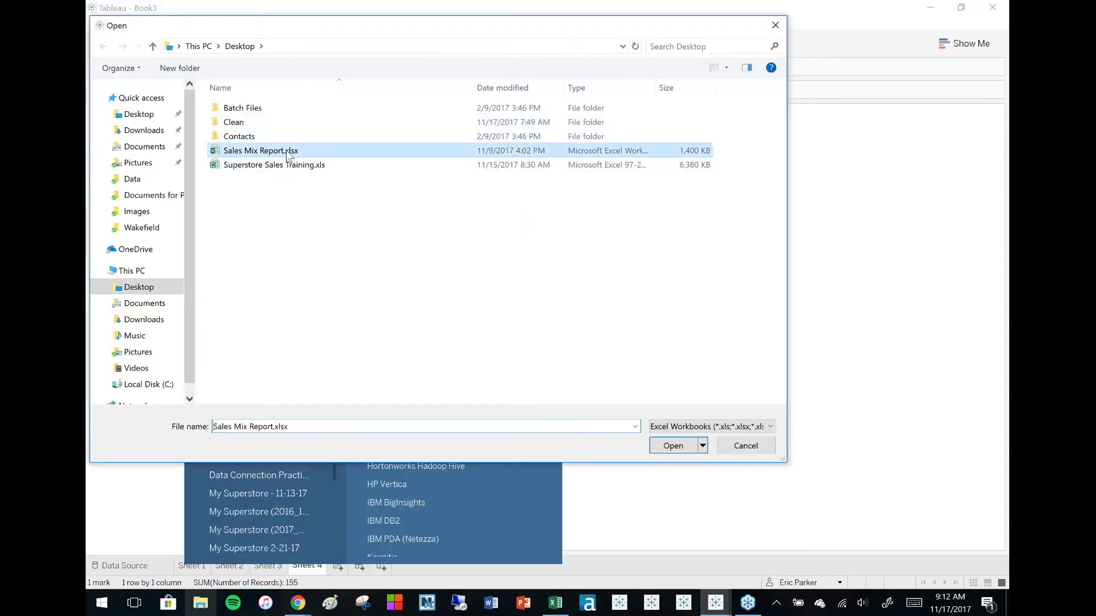
pyautogui.click(654, 446)
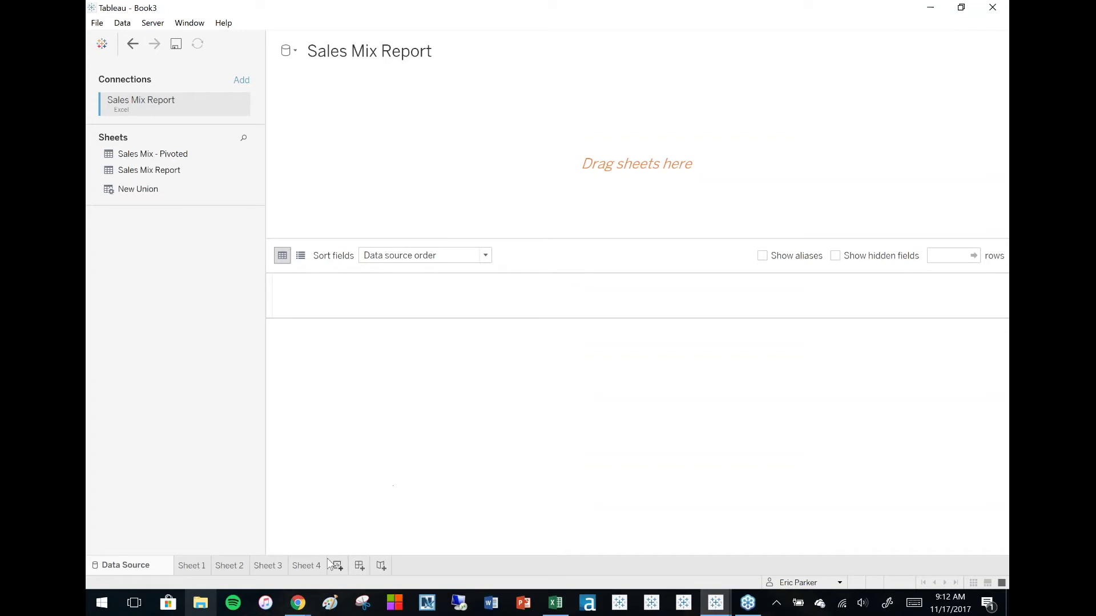
# Step: Load the Sales Mix Report sheet into the data source and show its Number of Records as text on a new worksheet
pyautogui.moveTo(238, 170); pyautogui.dragTo(481, 493)
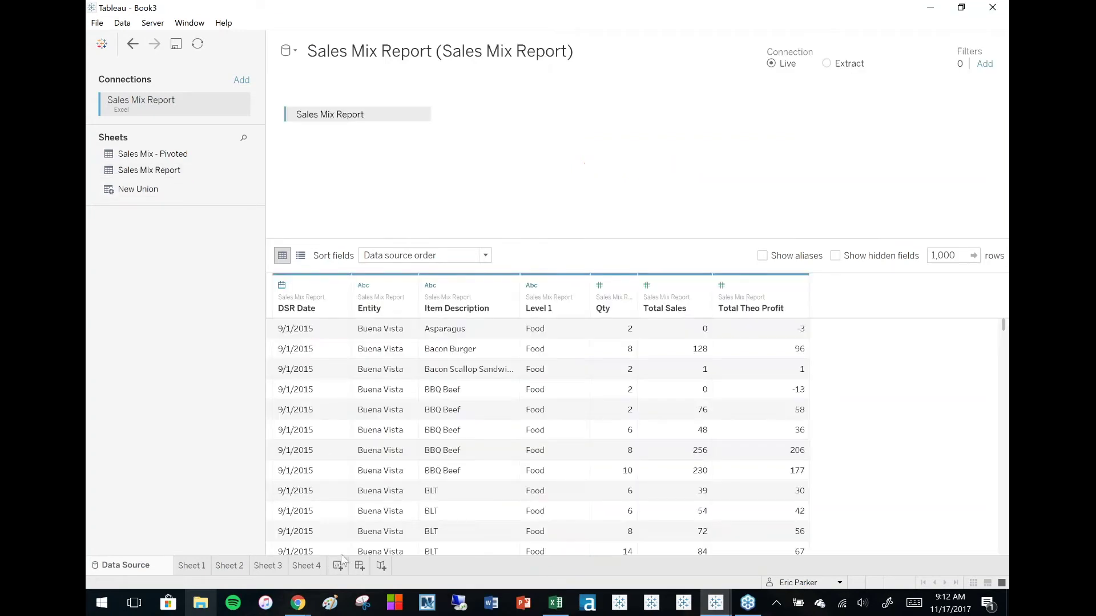
pyautogui.click(338, 566)
pyautogui.moveTo(132, 400); pyautogui.dragTo(315, 220)
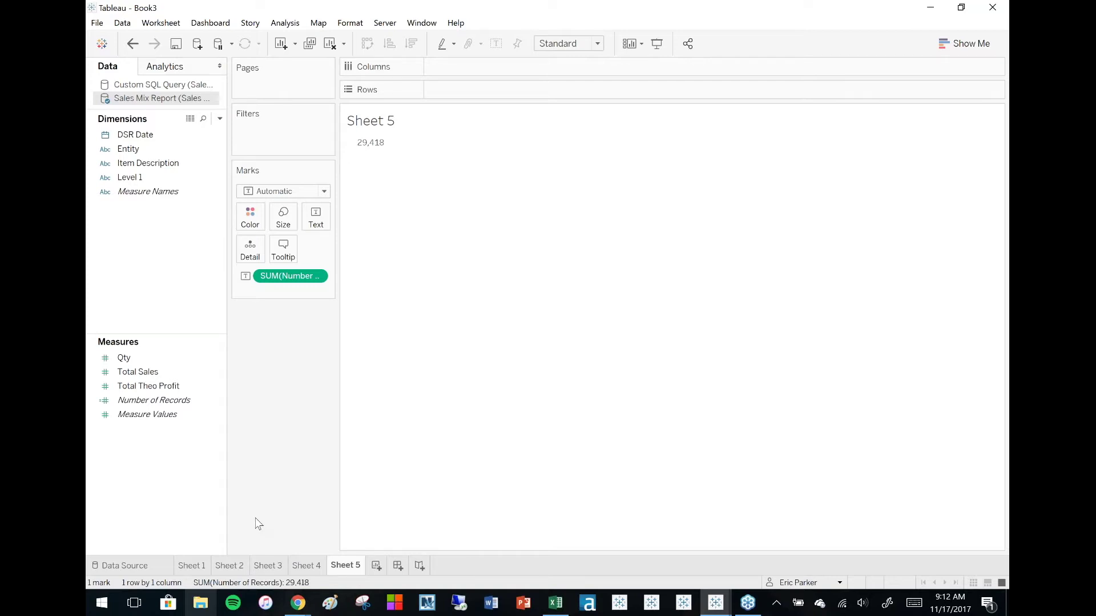
# Step: Switch to the Tableau Data Efficiency Webinar presentation in Google Slides and present slide 12, Pre-Aggregate Data, then leave full screen
pyautogui.moveTo(302, 599)
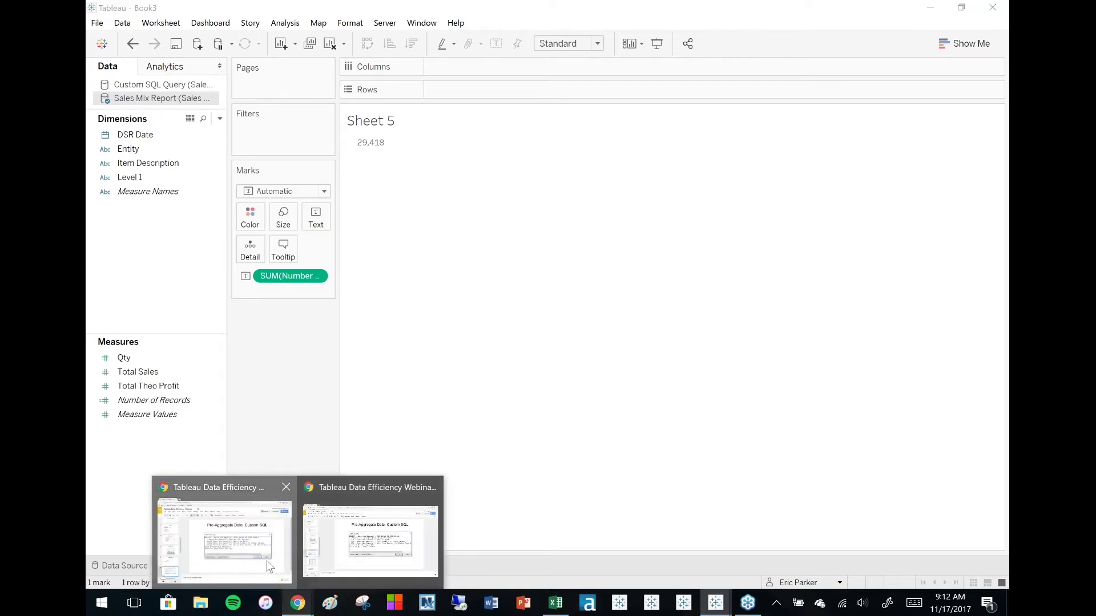
pyautogui.click(281, 574)
pyautogui.press('Up')
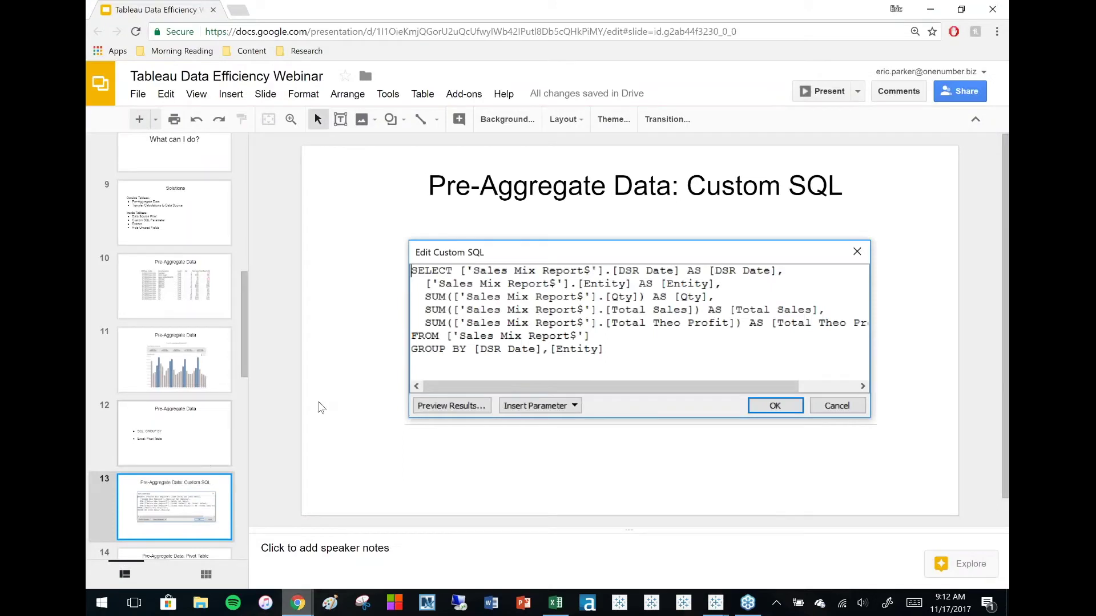
pyautogui.click(828, 92)
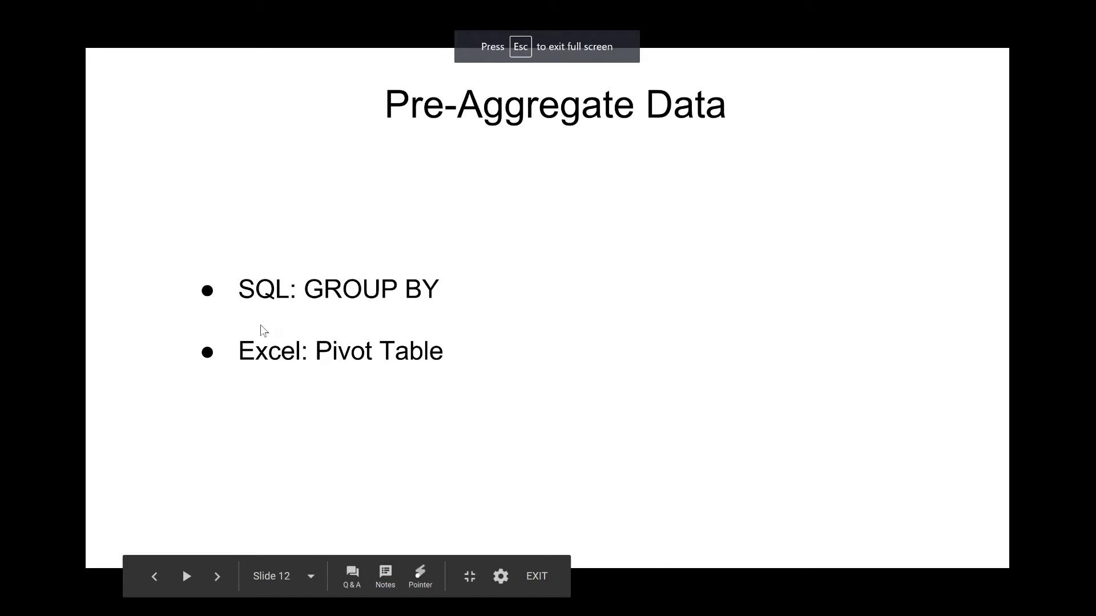
pyautogui.press('Escape')
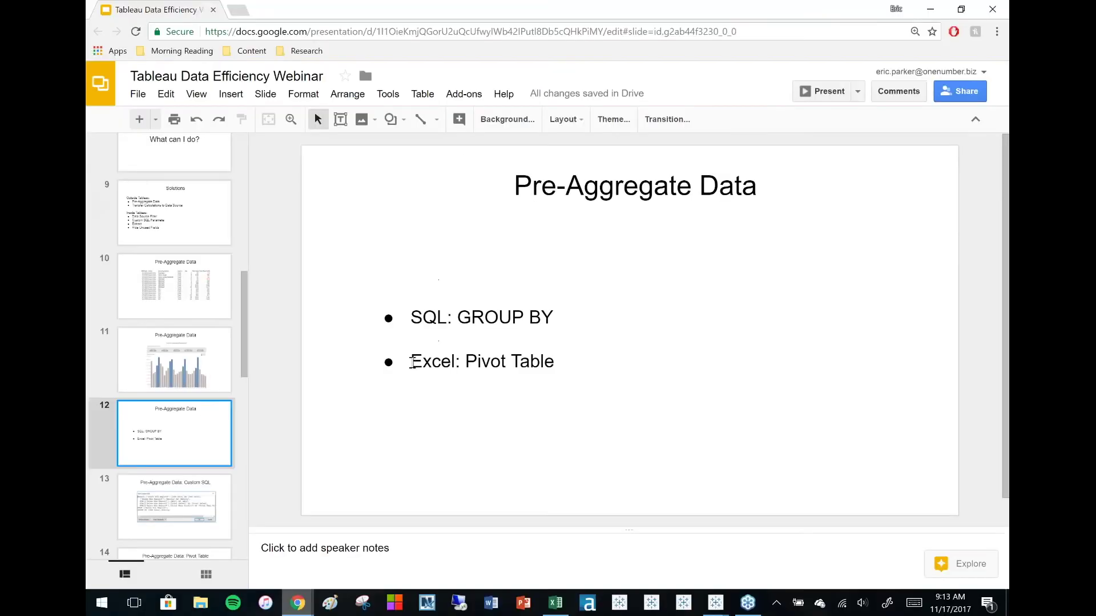
# Step: Switch to Sales Mix Report.xlsx in Excel and examine the Sales Mix - Pivoted sheet from its first to last row
pyautogui.moveTo(556, 602)
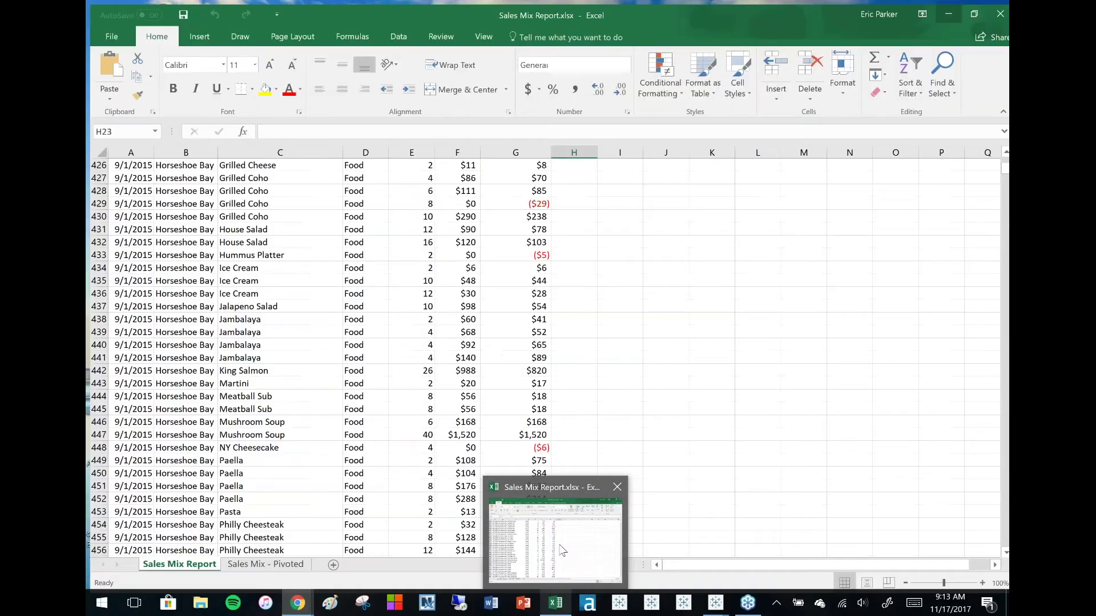
pyautogui.click(564, 552)
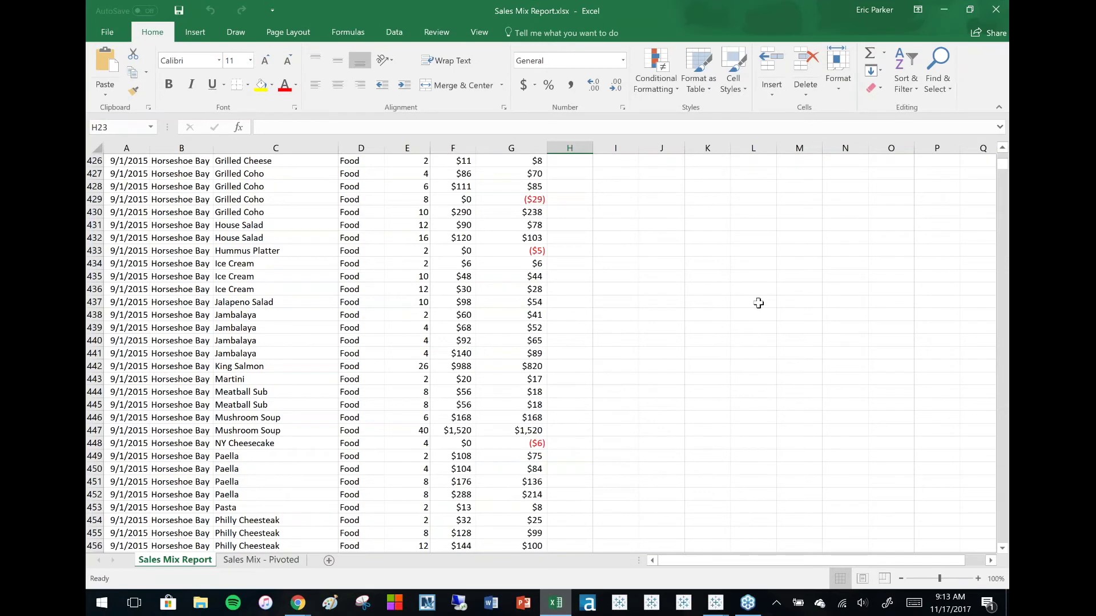
pyautogui.scroll(18, 739, 303)
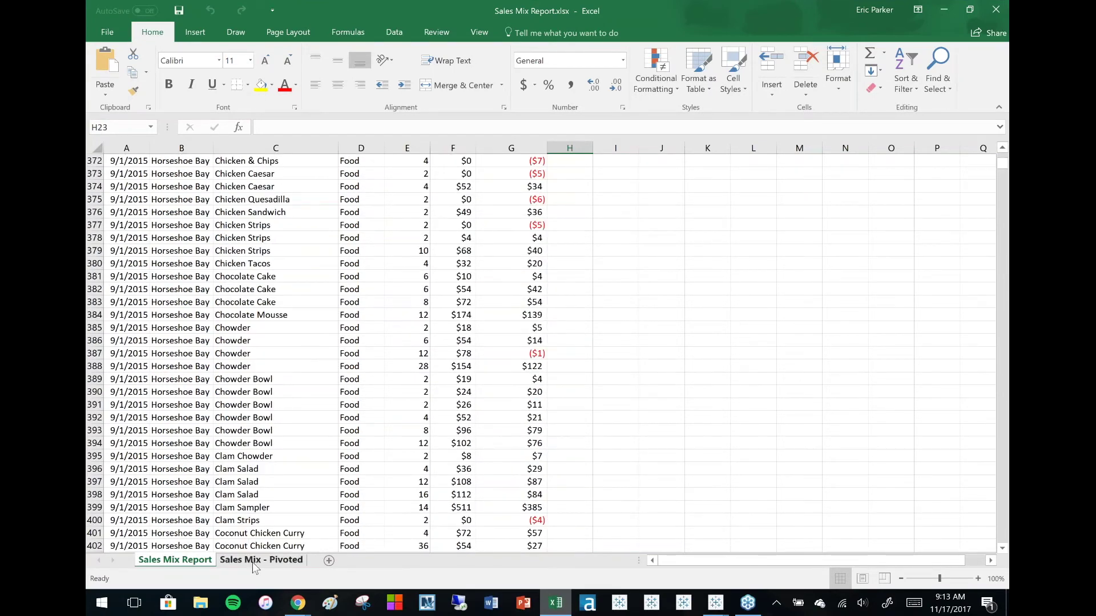
pyautogui.click(252, 563)
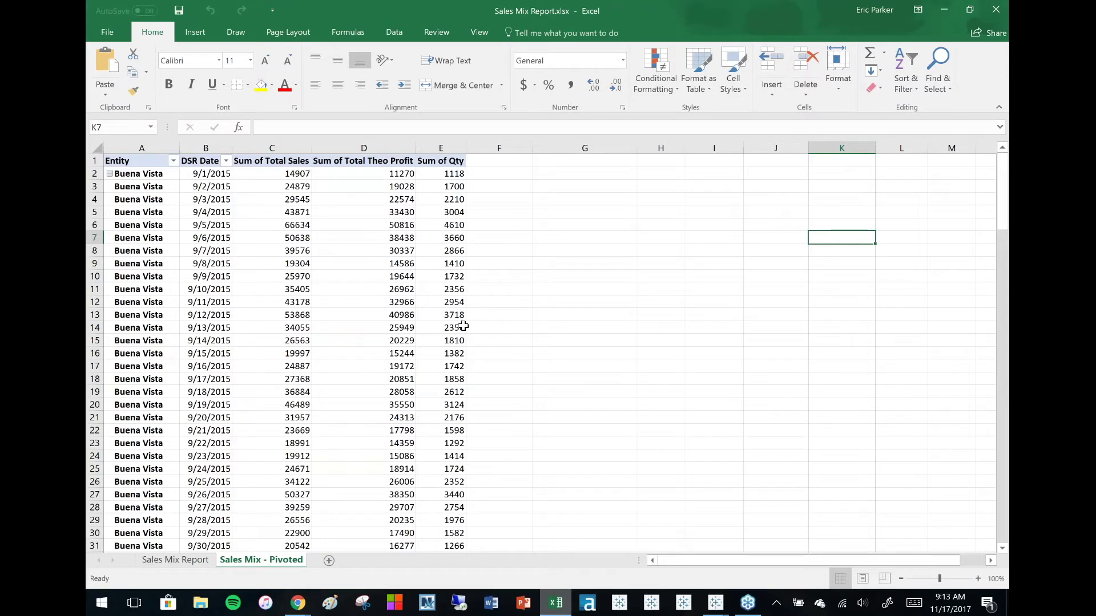
pyautogui.scroll(-20, 460, 374)
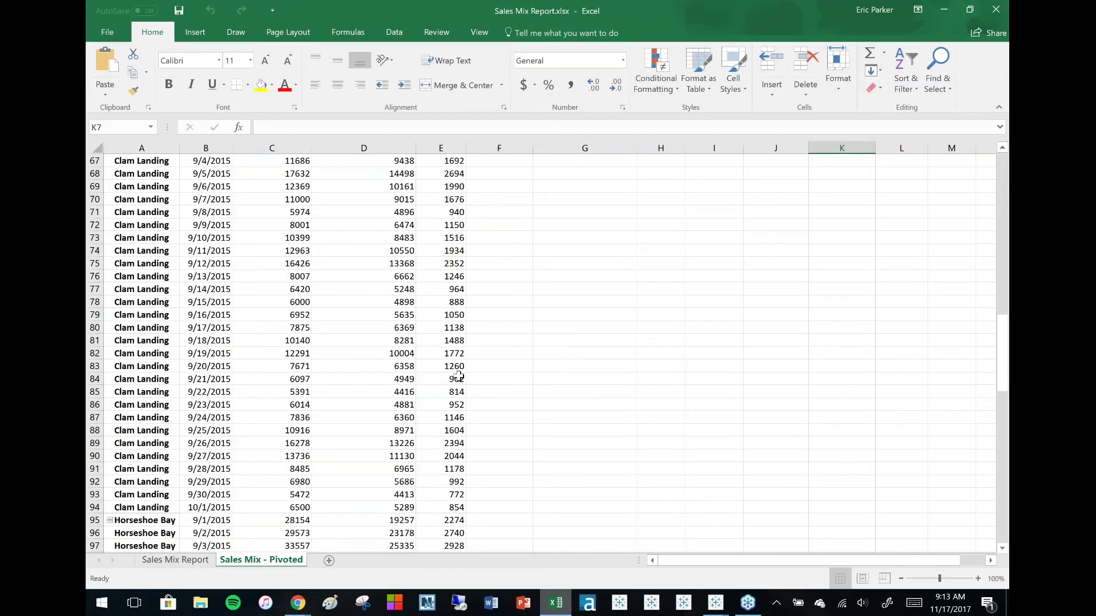
pyautogui.scroll(-4, 459, 377)
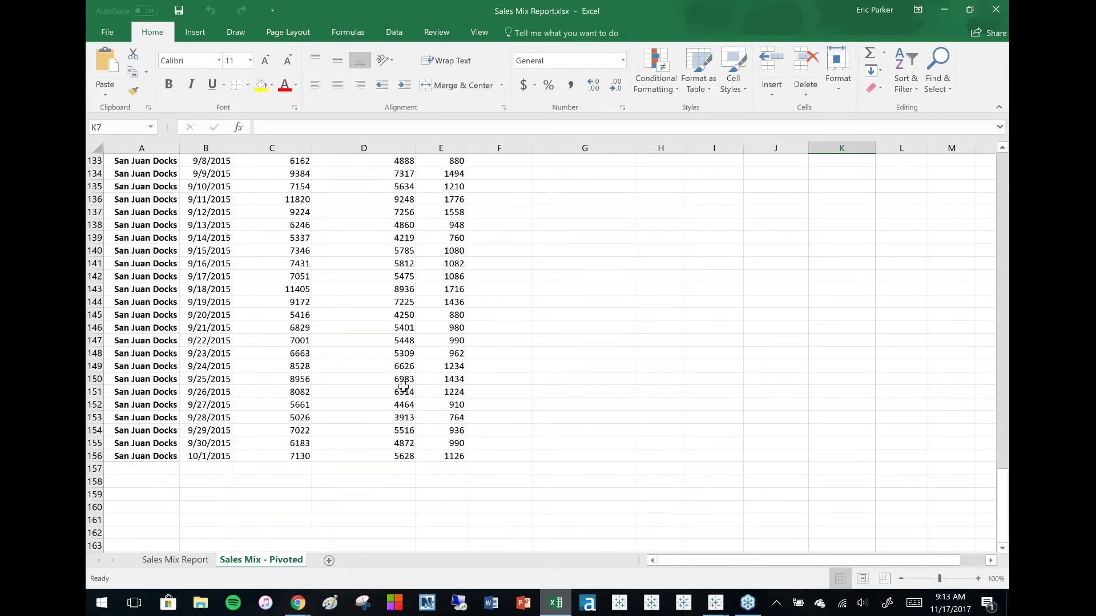
pyautogui.scroll(18, 484, 440)
pyautogui.scroll(20, 533, 410)
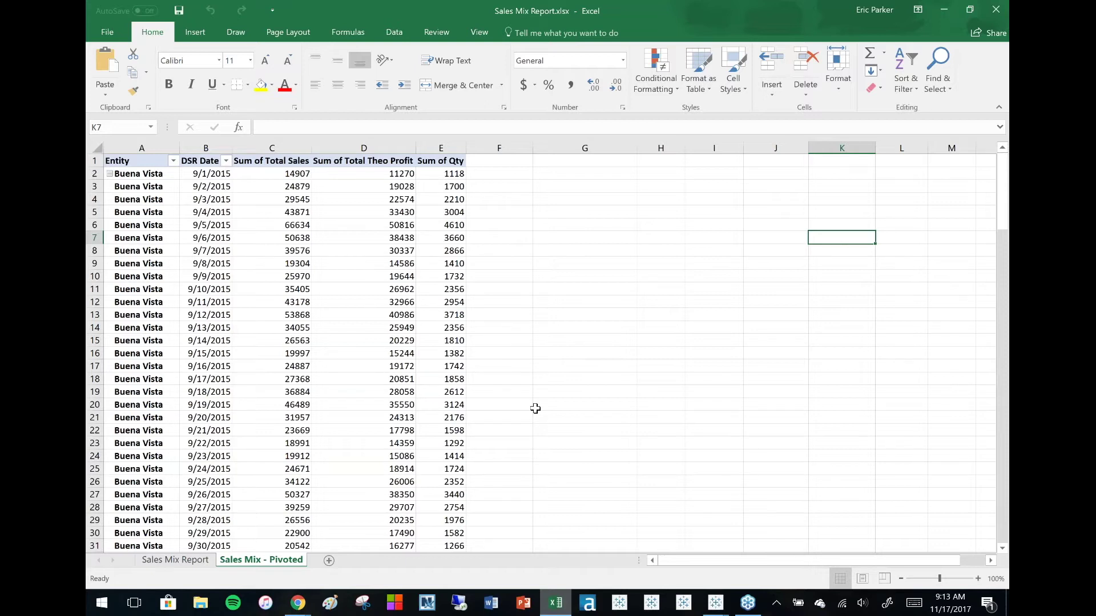
# Step: Return to the Google Slides presentation and present the slides from Pre-Aggregate Data through Custom SQL Parameter, then exit the slideshow
pyautogui.moveTo(298, 604)
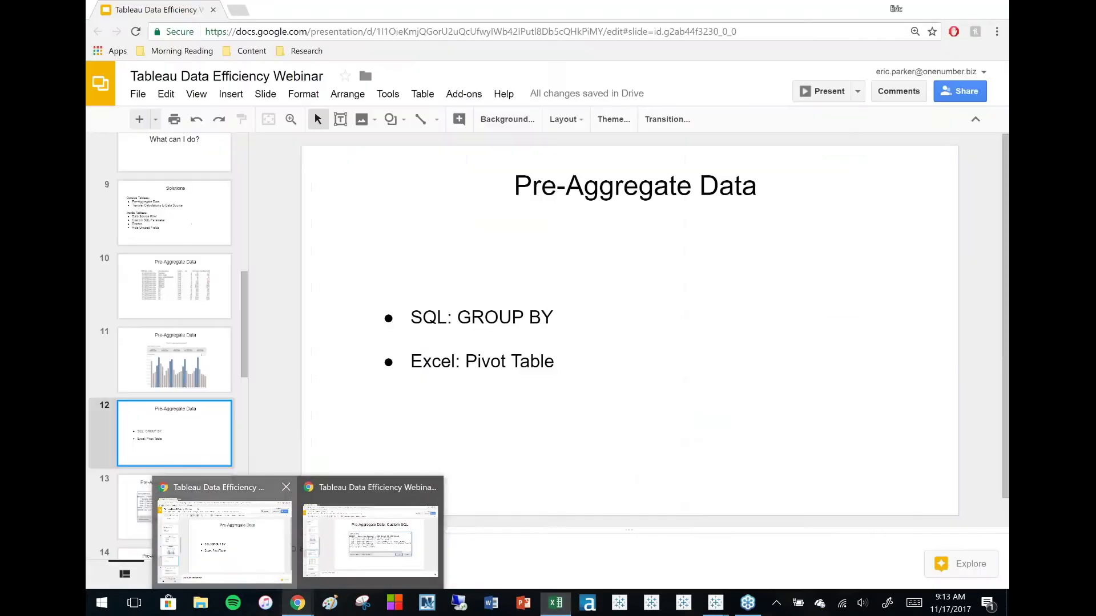
pyautogui.click(255, 569)
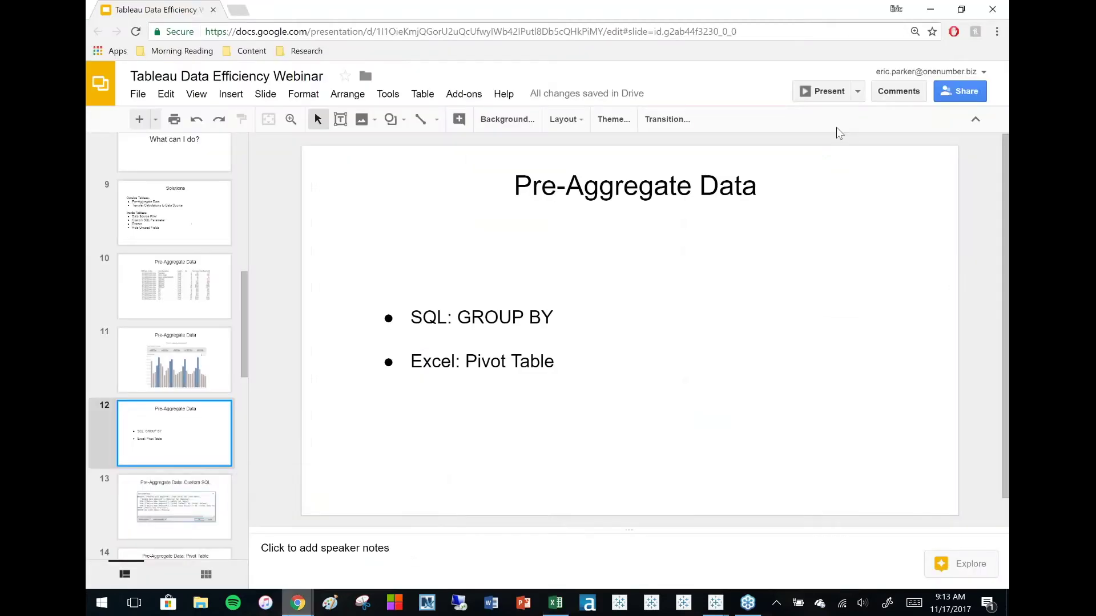
pyautogui.click(826, 92)
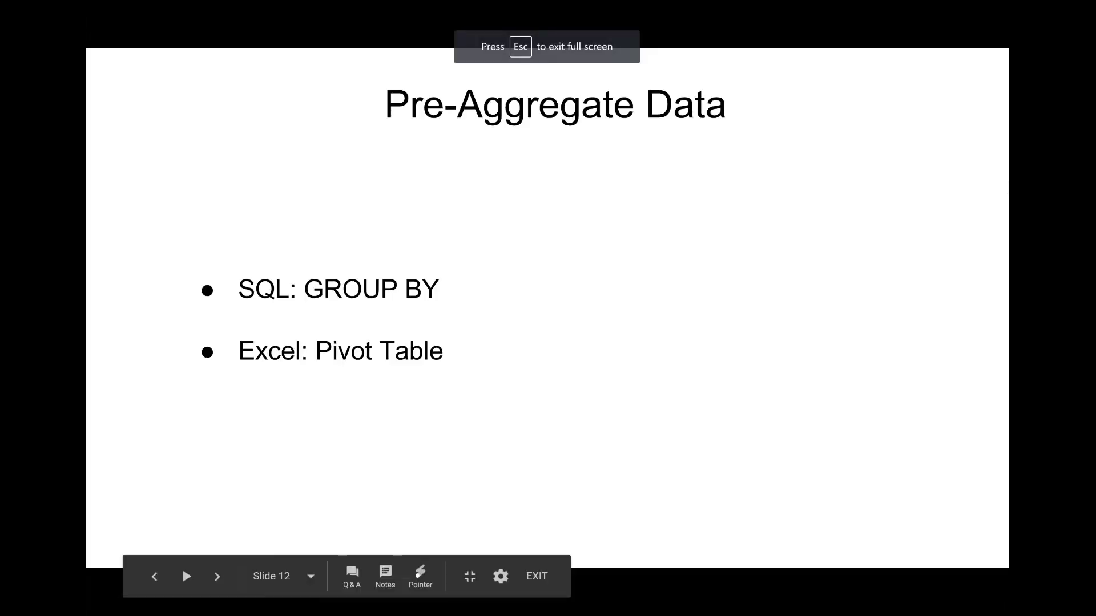
pyautogui.press('Right')
pyautogui.press('Right')
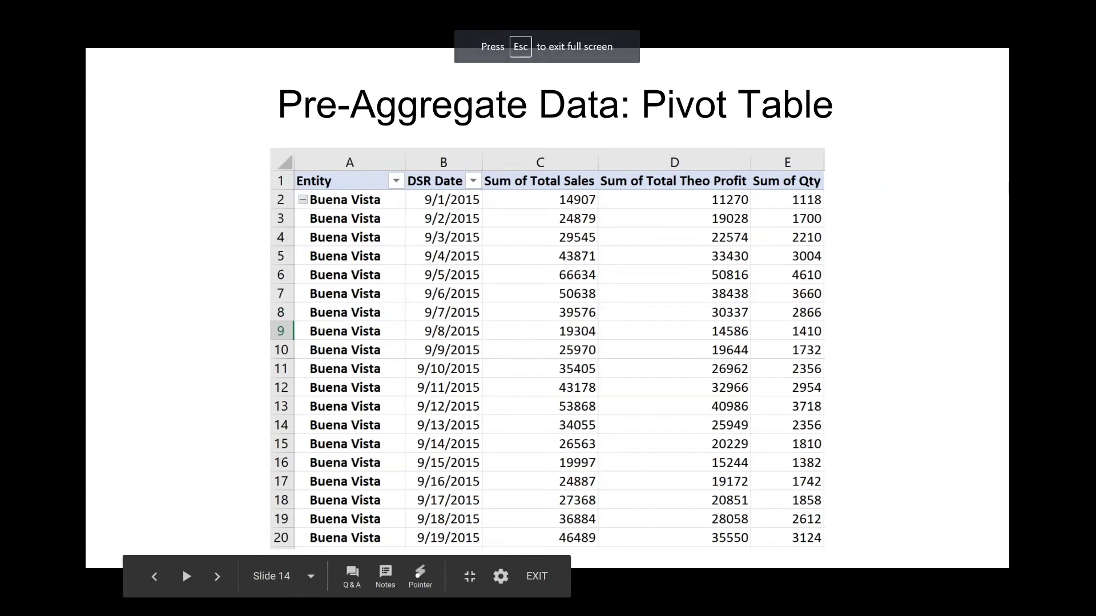
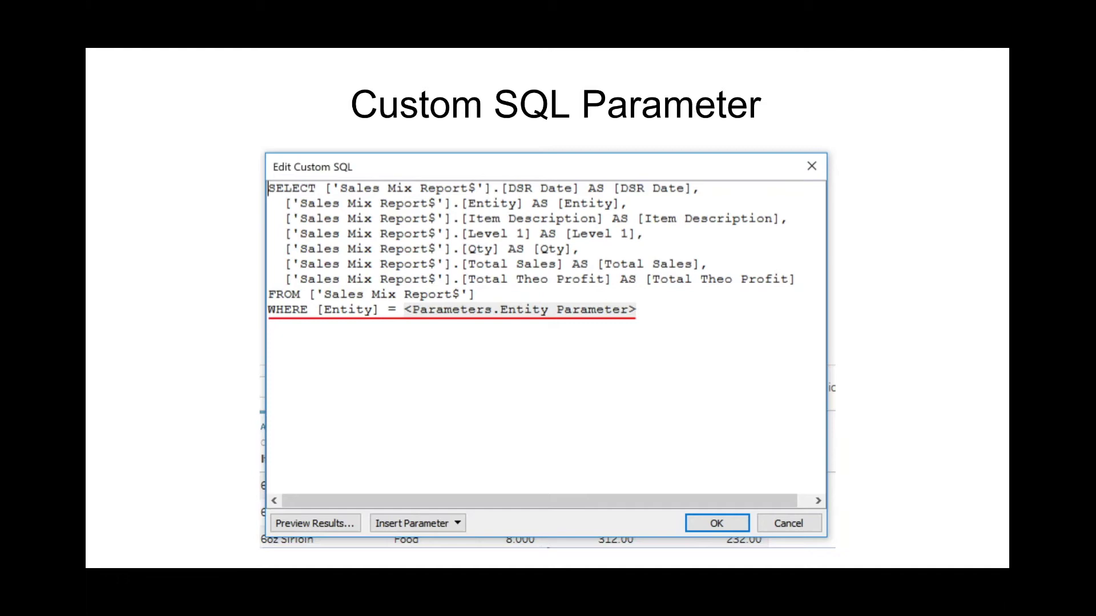
pyautogui.press('Escape')
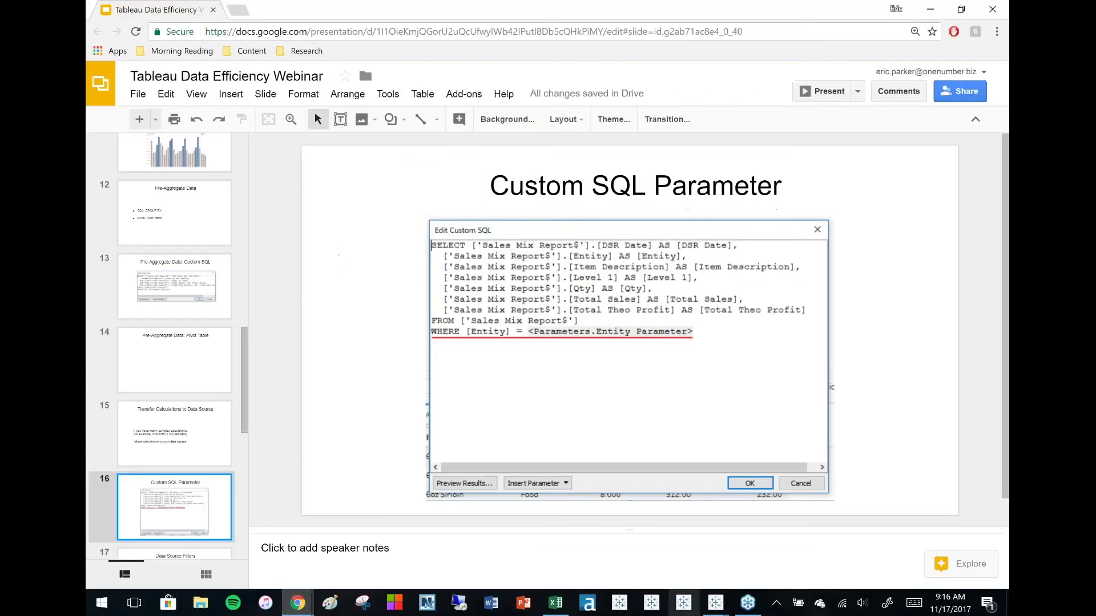
# Step: Switch to the Tableau Book1 workbook and load the Sales Mix Report sheet into its legacy Excel data source
pyautogui.moveTo(716, 610)
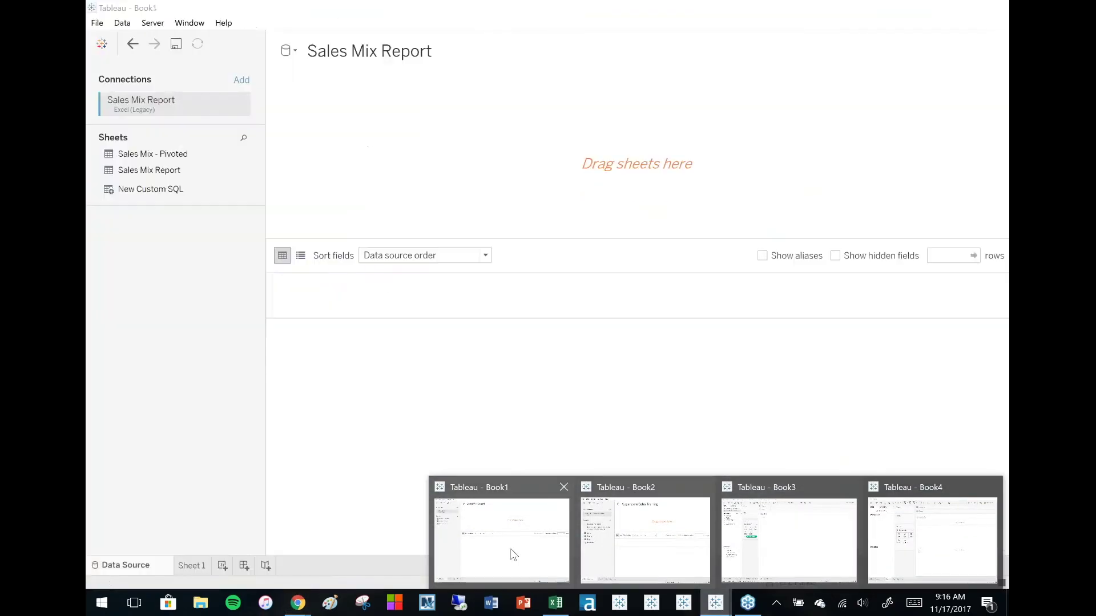
pyautogui.click(473, 550)
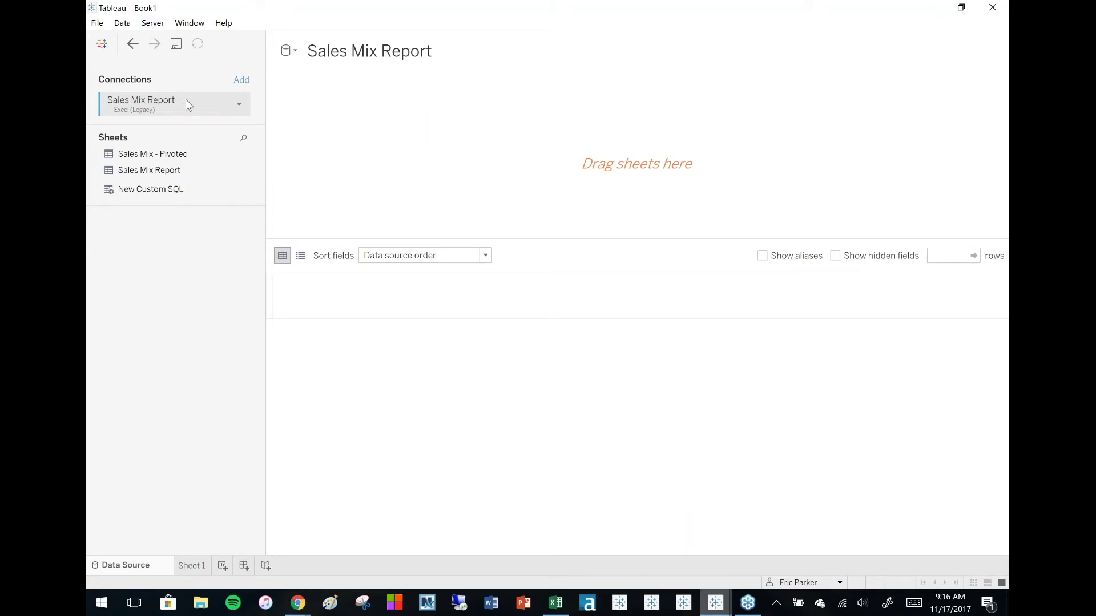
pyautogui.click(127, 172)
pyautogui.moveTo(127, 174); pyautogui.dragTo(613, 169)
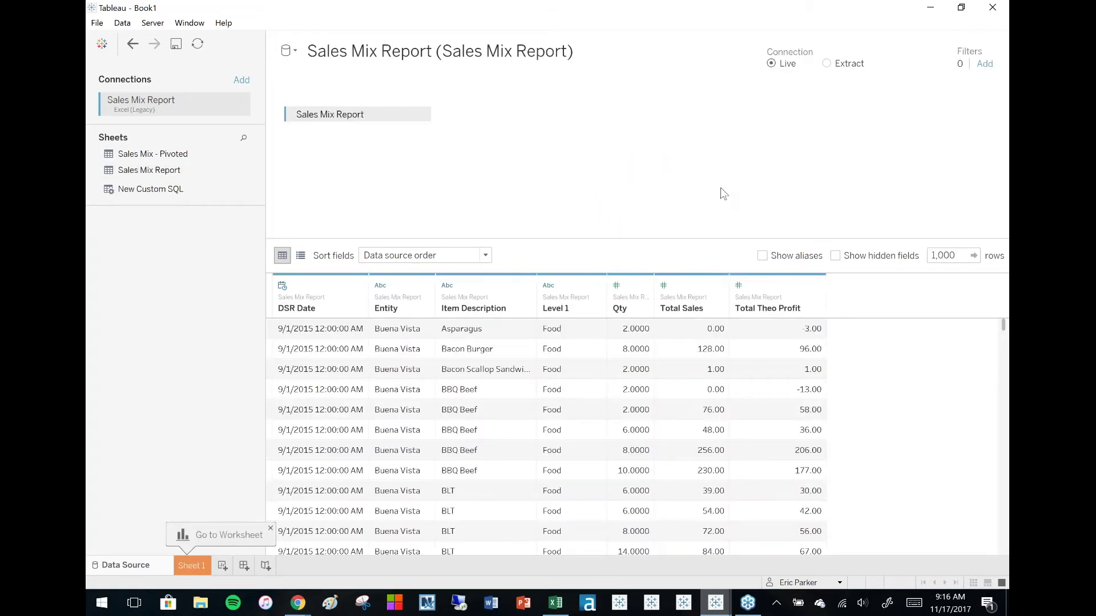
# Step: Convert the Sales Mix Report data source to custom SQL, keeping the generated SELECT query
pyautogui.click(128, 26)
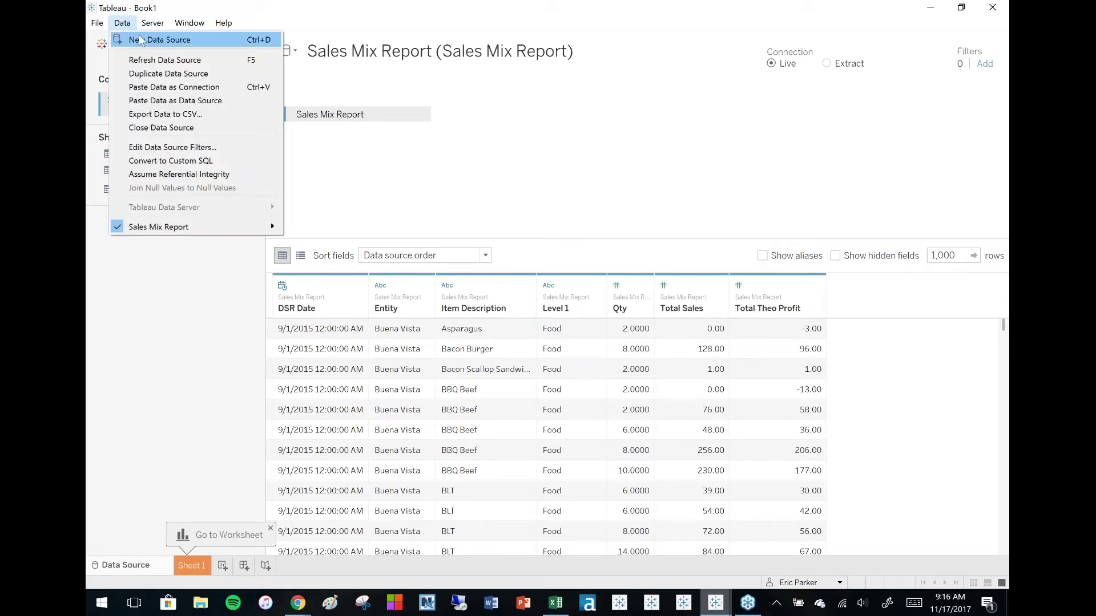
pyautogui.click(200, 162)
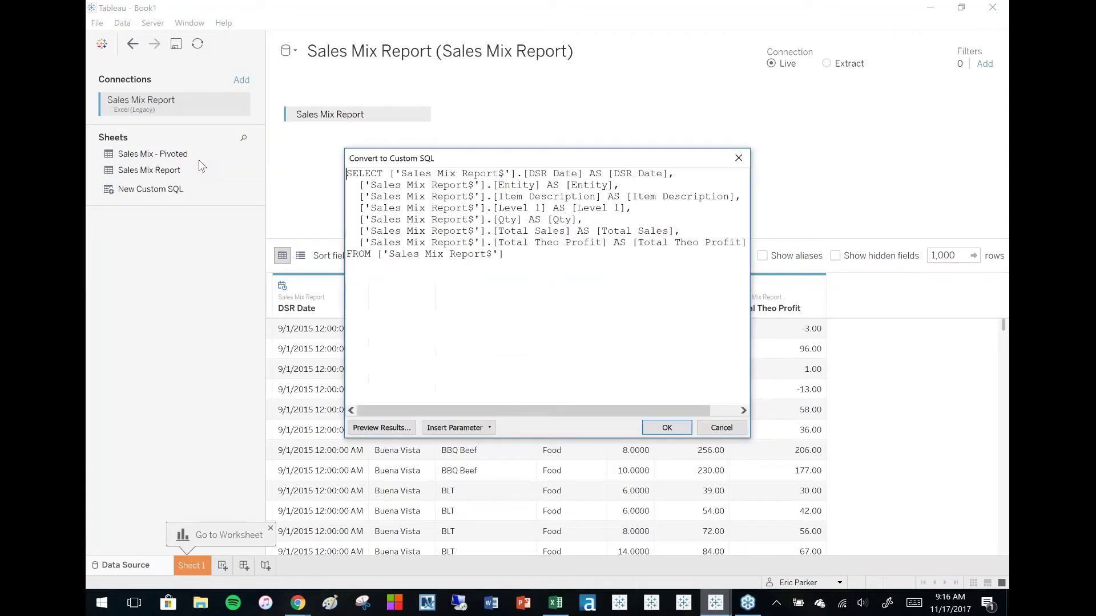
pyautogui.click(667, 428)
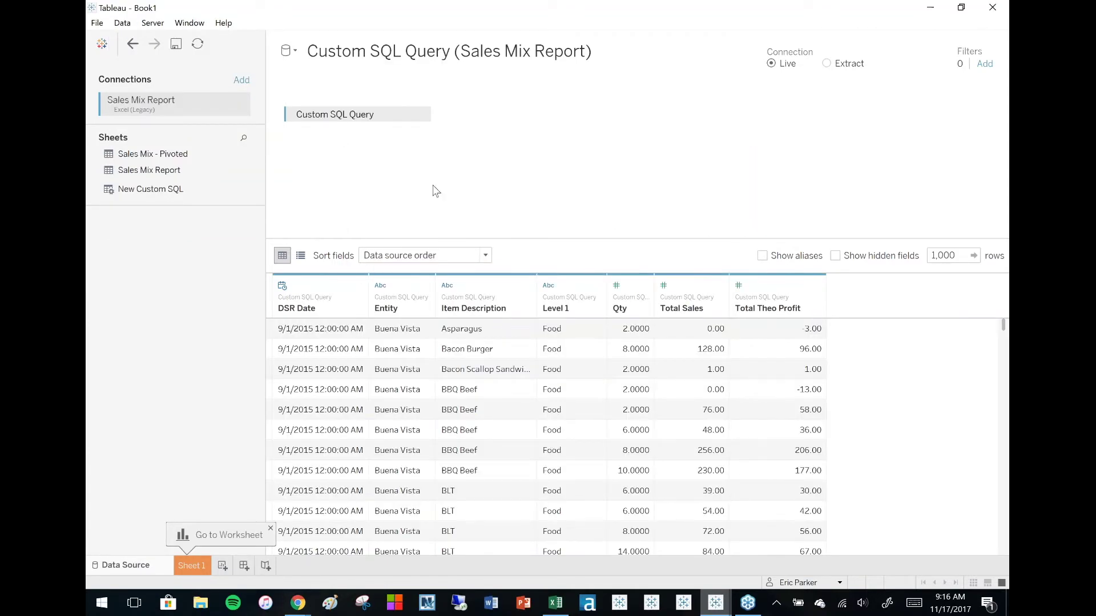
# Step: On Sheet 1, plot Total Sales on rows against continuous DAY(DSR Date) on columns
pyautogui.click(192, 566)
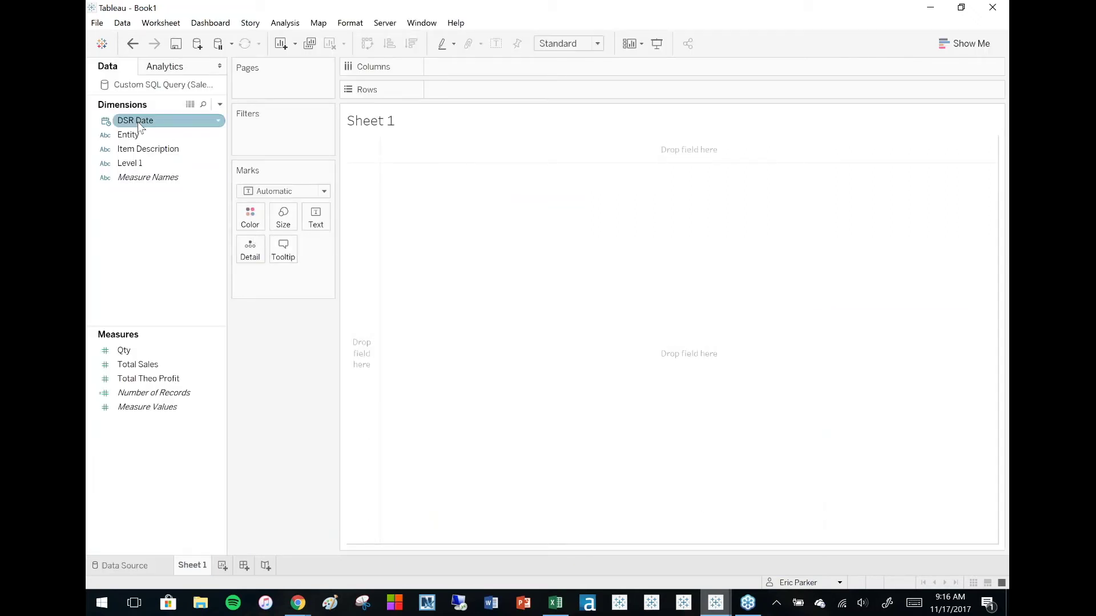
pyautogui.click(121, 121)
pyautogui.moveTo(120, 121); pyautogui.dragTo(422, 149)
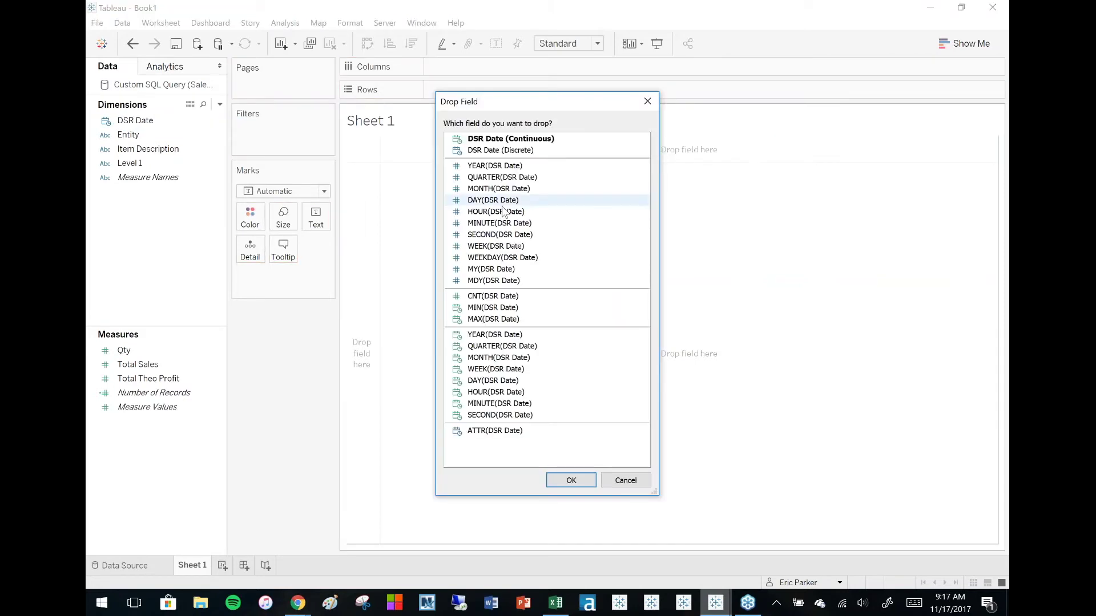
pyautogui.click(505, 380)
pyautogui.press('Return')
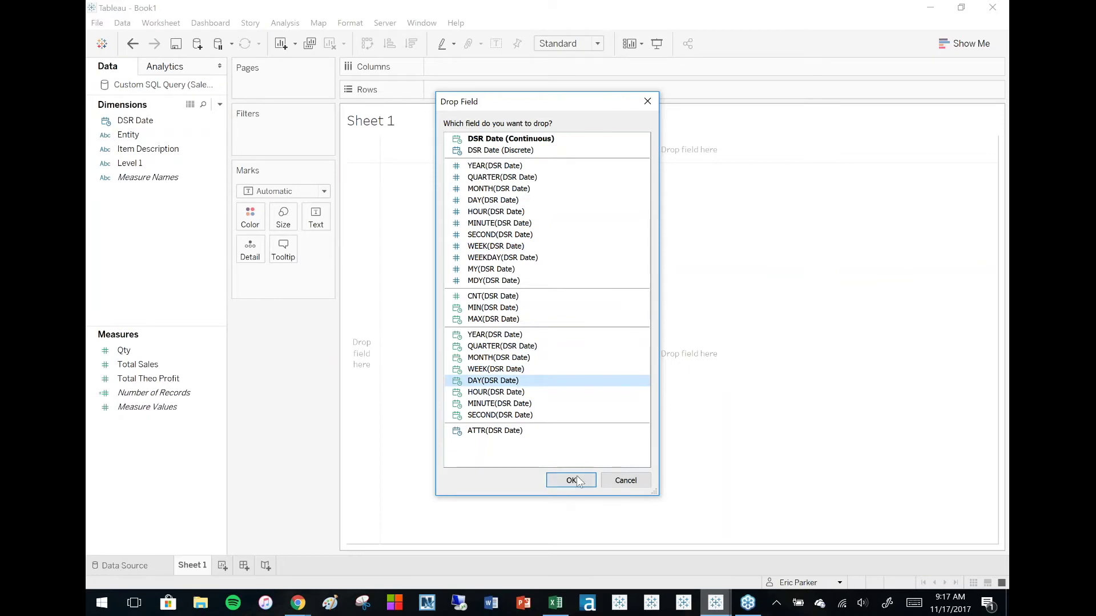
pyautogui.moveTo(137, 364); pyautogui.dragTo(506, 90)
# Step: Set the mark type to Bar and color the bars by Entity
pyautogui.click(283, 191)
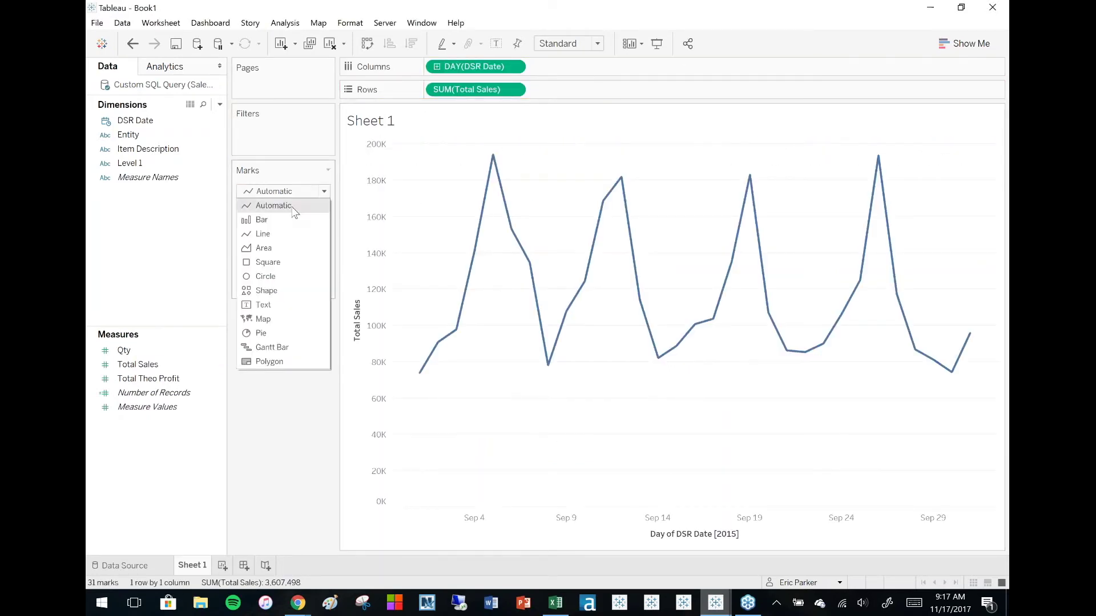
pyautogui.click(291, 220)
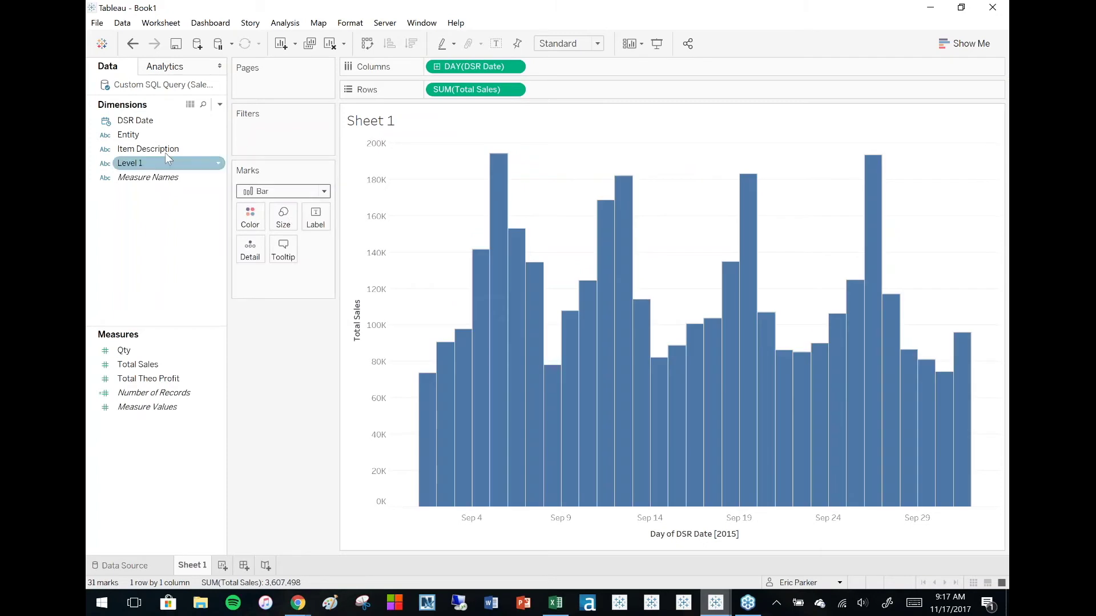
pyautogui.moveTo(133, 139); pyautogui.dragTo(255, 226)
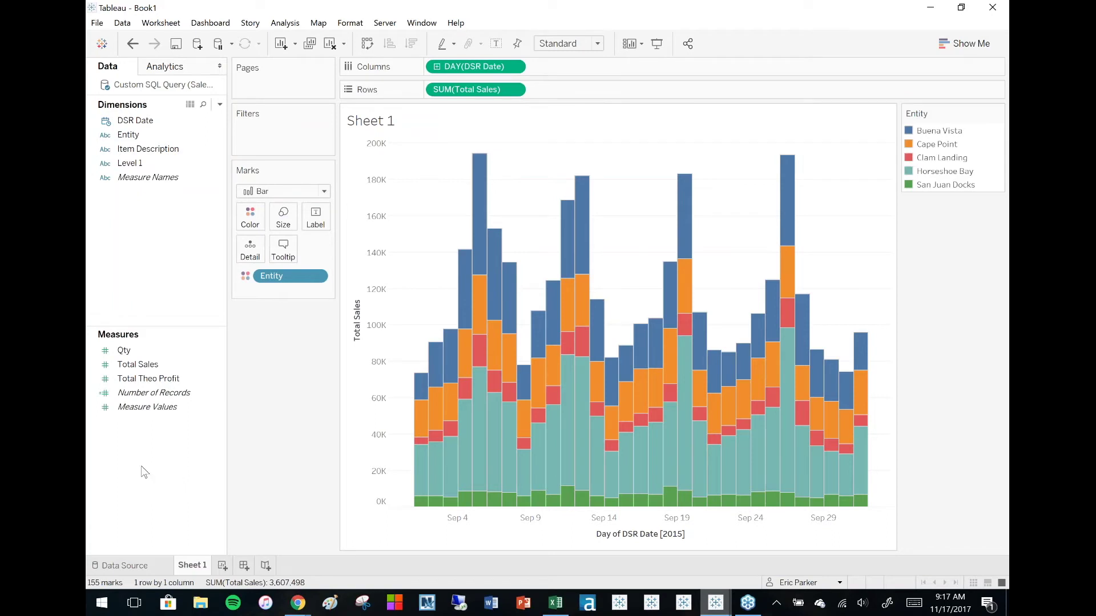
# Step: Create a string list parameter from the Entity dimension and name it Select a Location
pyautogui.rightClick(135, 140)
pyautogui.moveTo(207, 236)
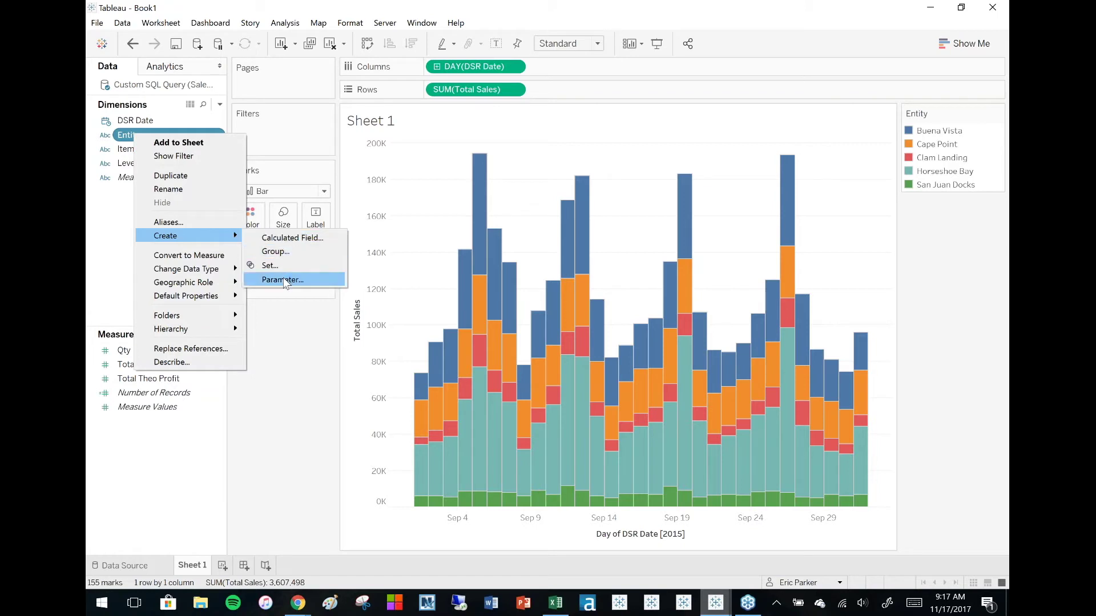
pyautogui.click(283, 280)
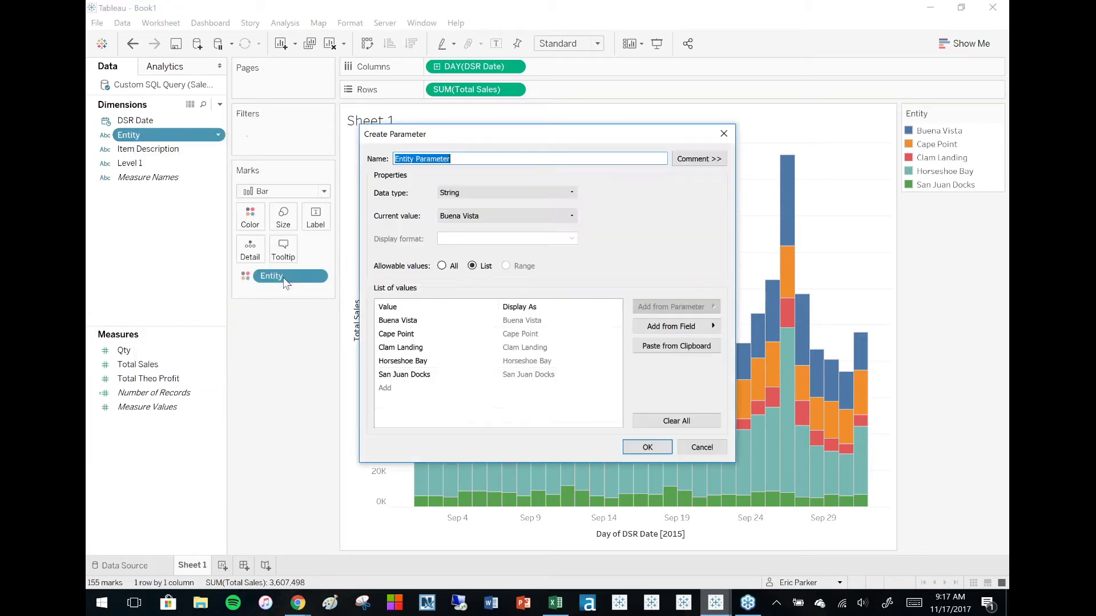
pyautogui.write('Select a l')
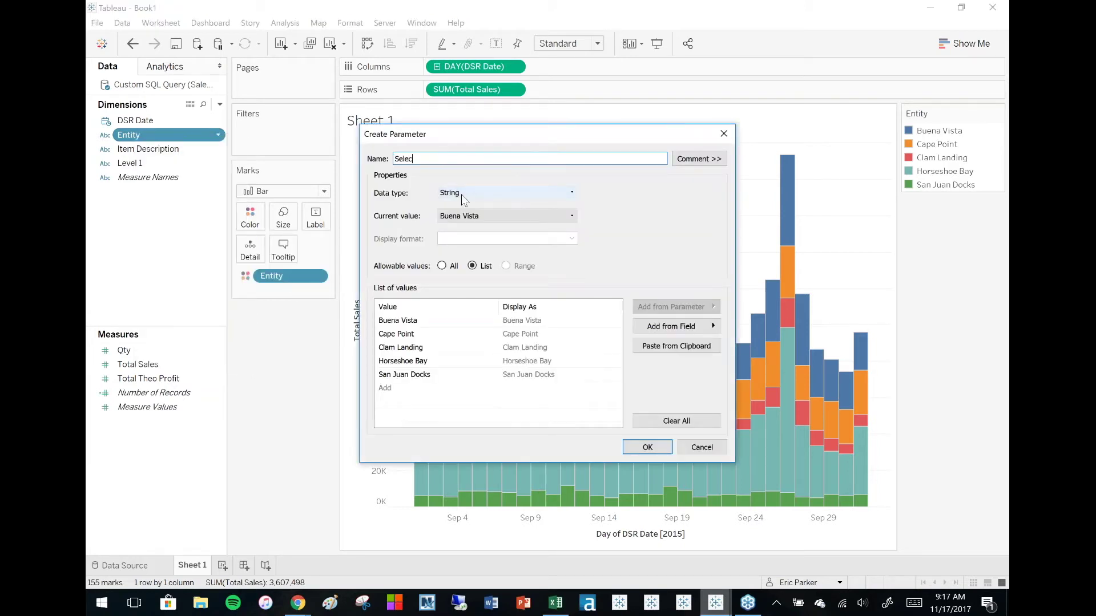
pyautogui.press('BackSpace')
pyautogui.write('Location')
pyautogui.click(639, 451)
# Step: Show the Select a Location parameter control on Sheet 1 and set it to Cape Point
pyautogui.click(153, 548)
pyautogui.rightClick(153, 549)
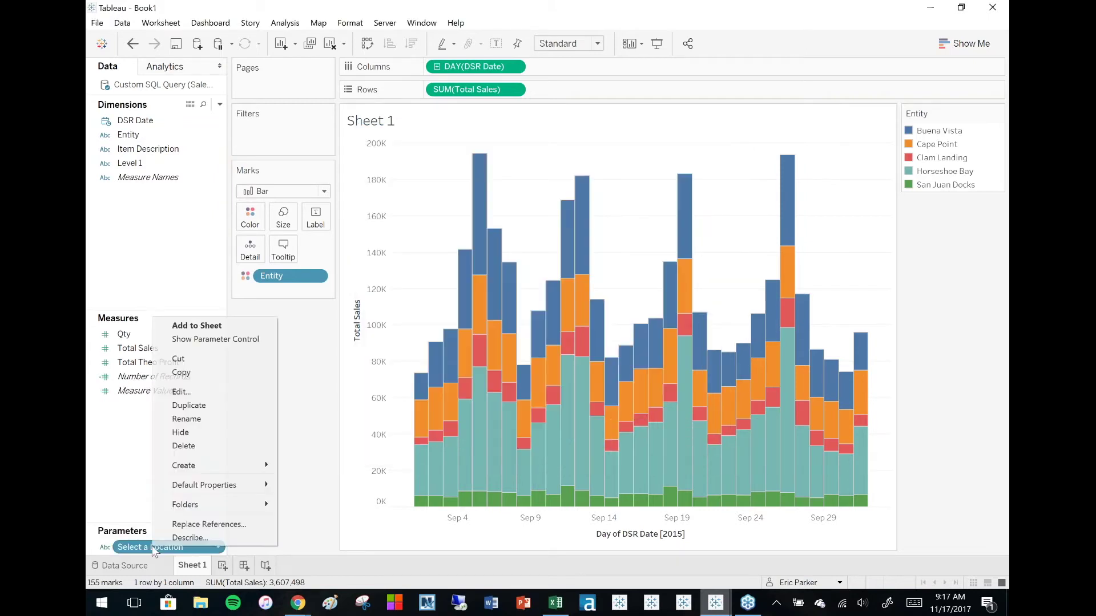
pyautogui.click(203, 341)
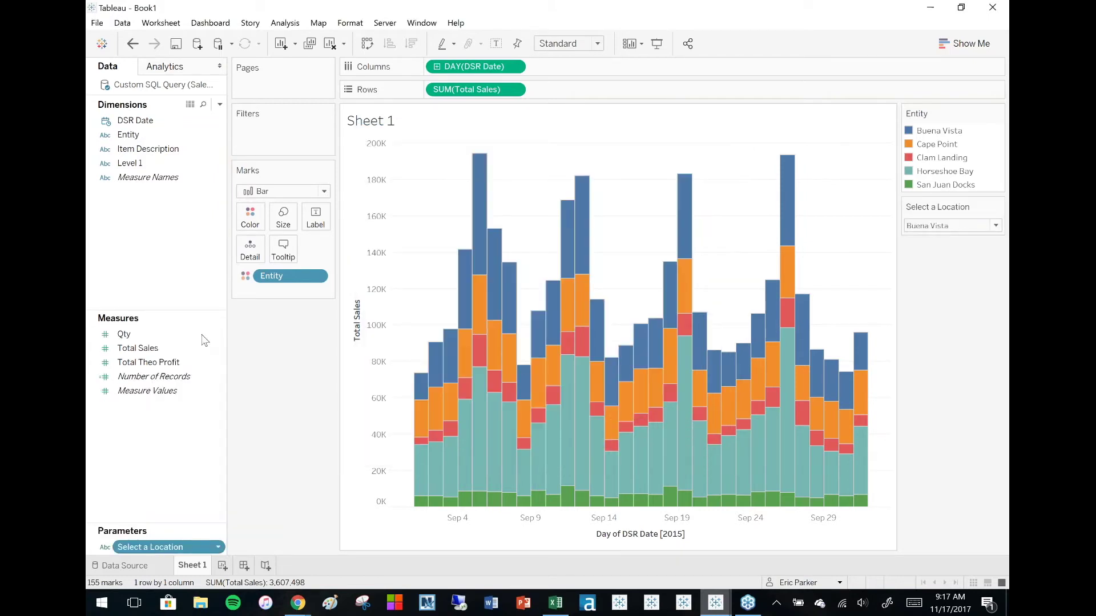
pyautogui.moveTo(802, 234)
pyautogui.click(916, 227)
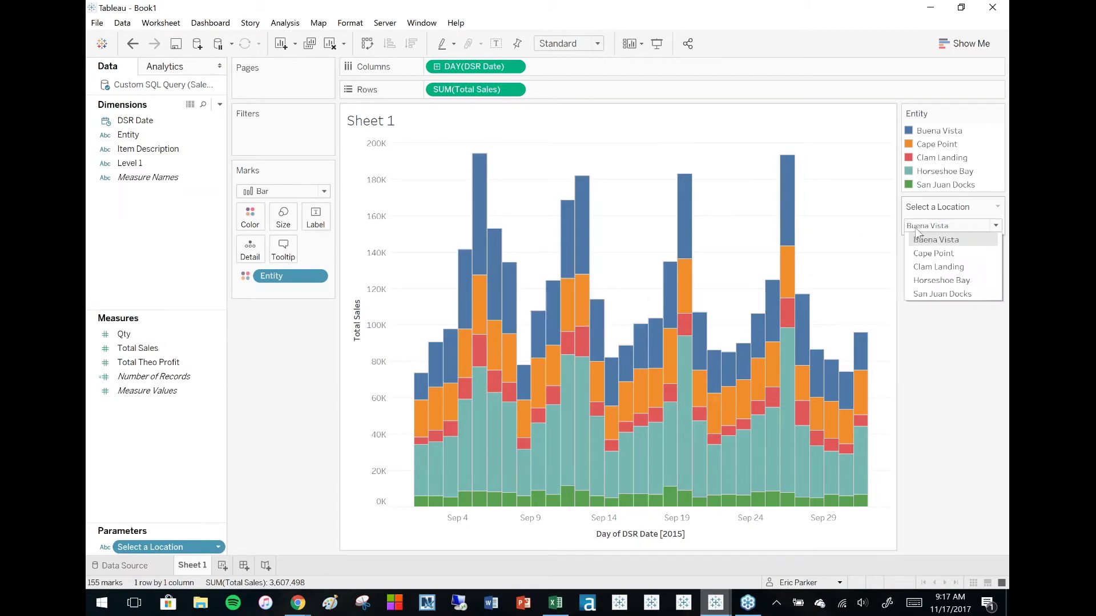
pyautogui.click(918, 252)
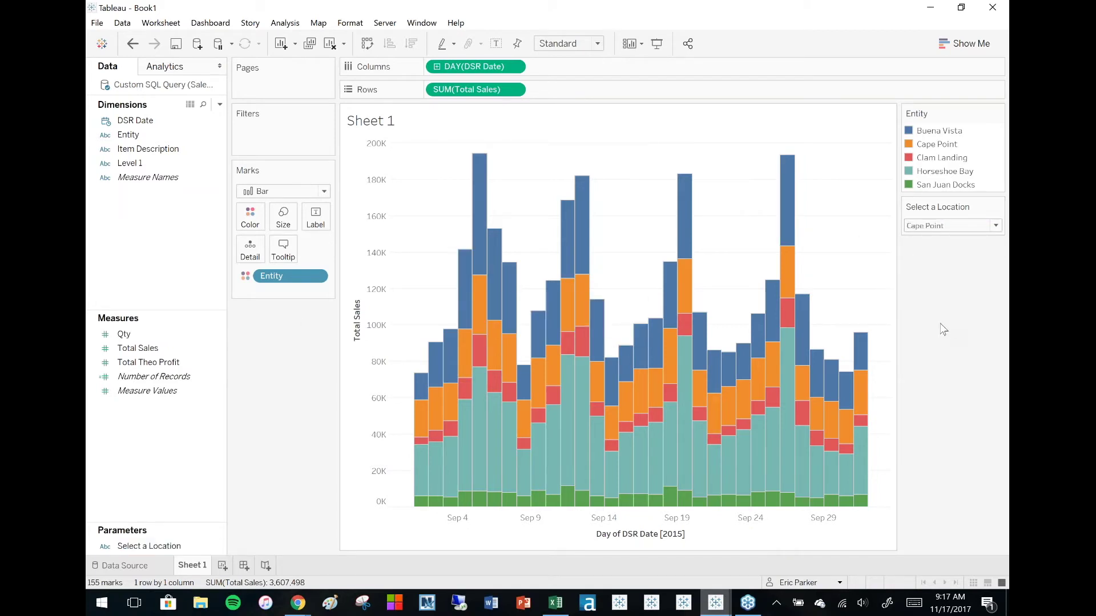
# Step: Edit the data source's custom SQL query, adding a "WHERE [Entity] =" condition below the FROM line
pyautogui.doubleClick(154, 87)
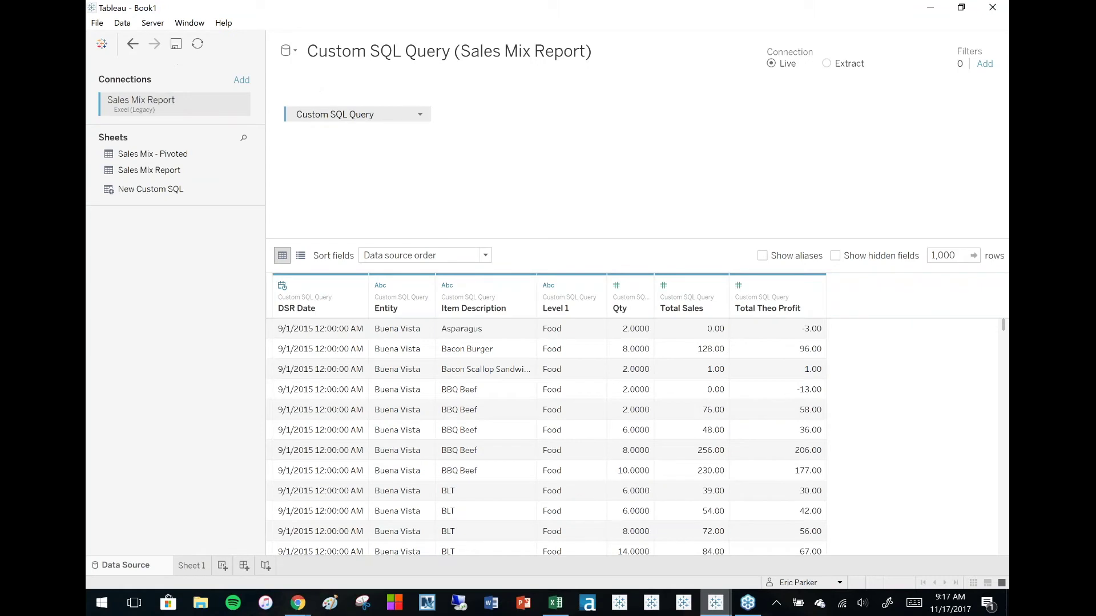
pyautogui.click(421, 114)
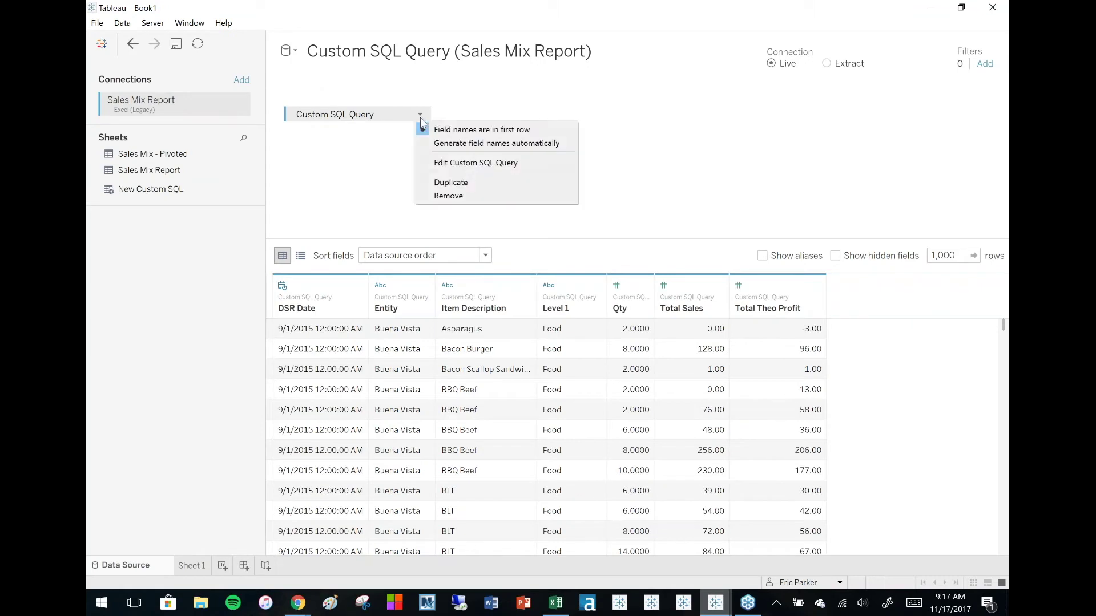
pyautogui.click(456, 164)
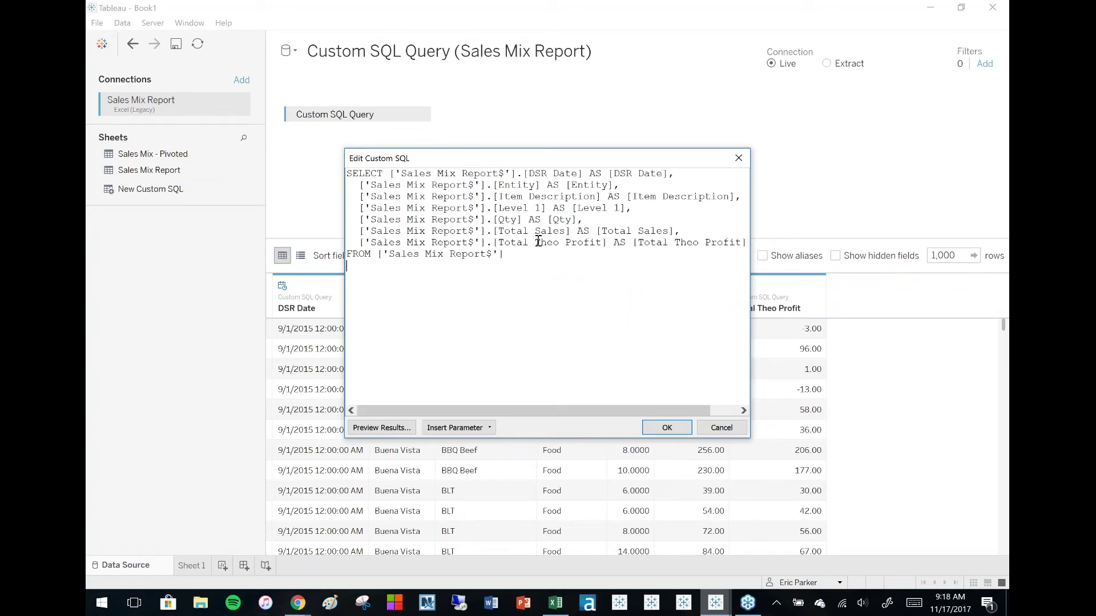
pyautogui.press('Return')
pyautogui.write('WHERE')
pyautogui.moveTo(615, 185); pyautogui.dragTo(426, 264)
pyautogui.write('=')
# Step: Insert the Select a Location parameter as the WHERE condition's value and apply the edited custom SQL
pyautogui.click(475, 429)
pyautogui.click(475, 432)
pyautogui.click(475, 431)
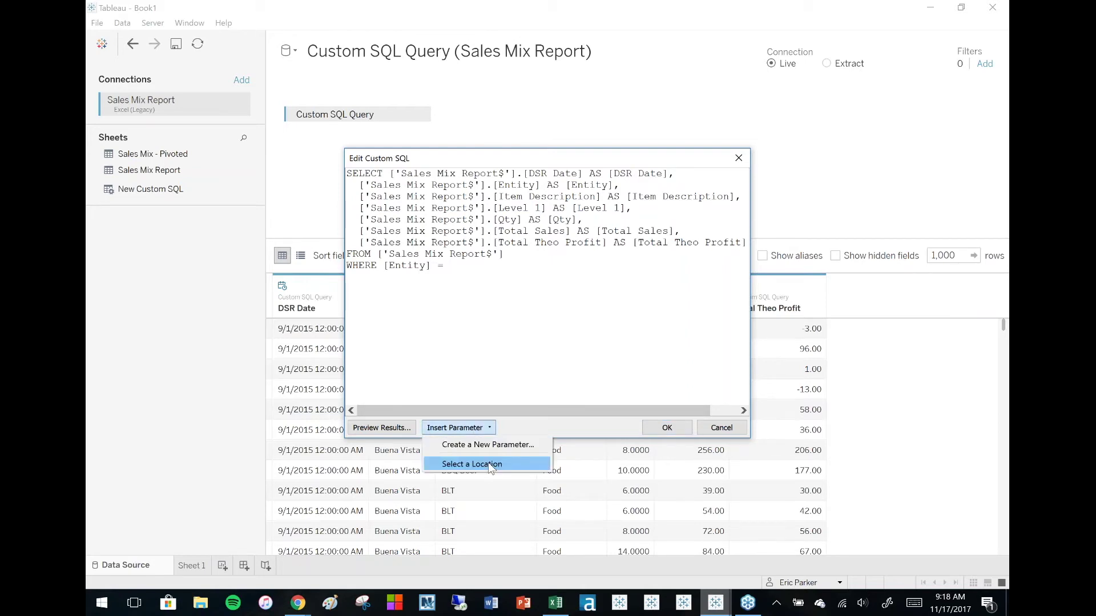
pyautogui.click(488, 463)
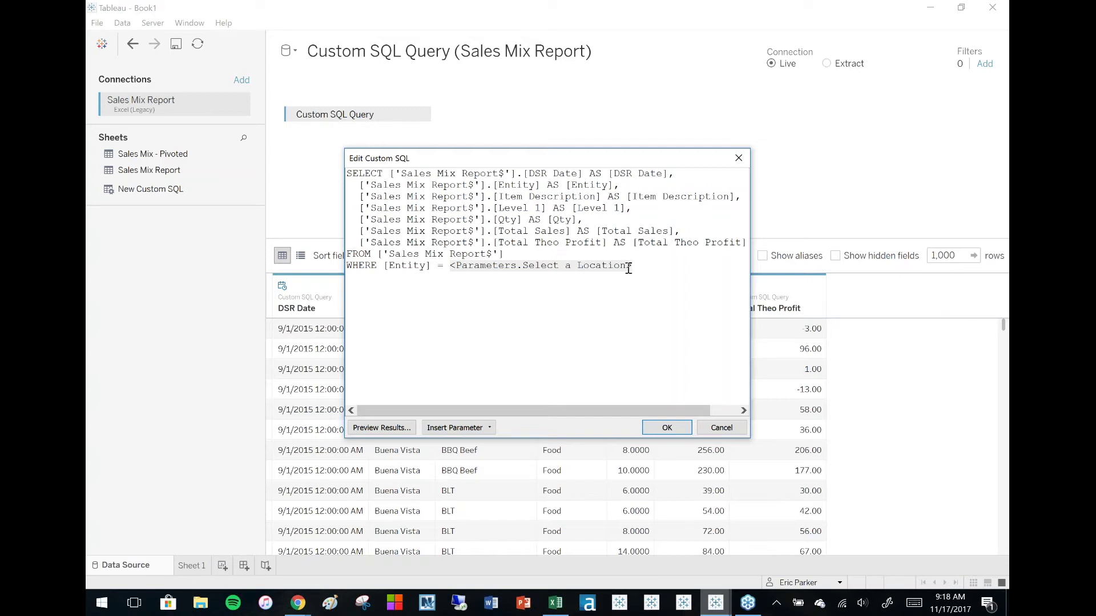
pyautogui.moveTo(657, 268); pyautogui.dragTo(330, 264)
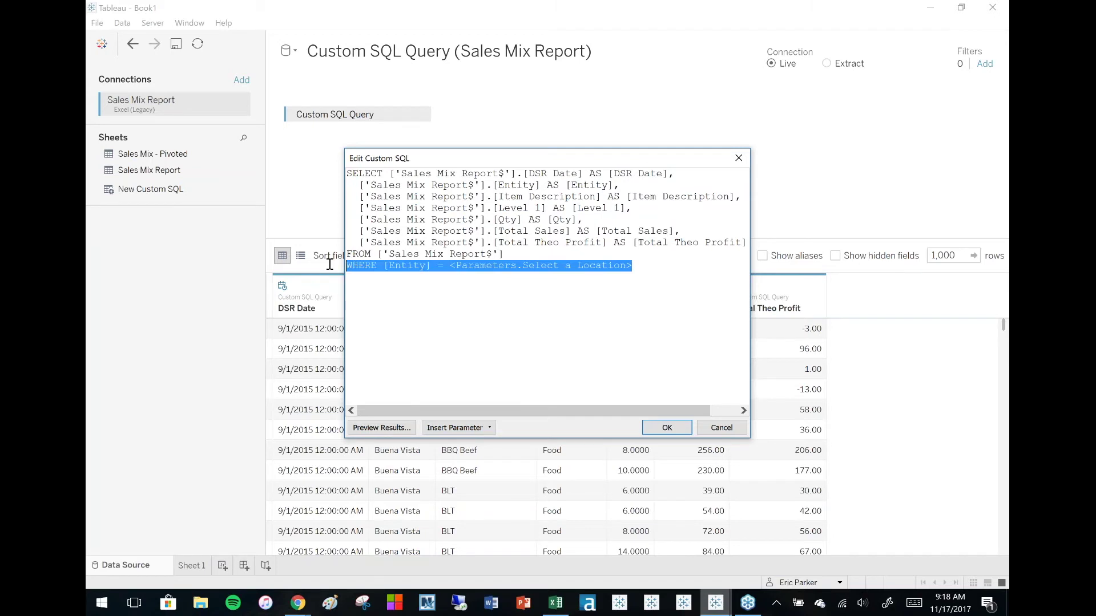
pyautogui.click(652, 271)
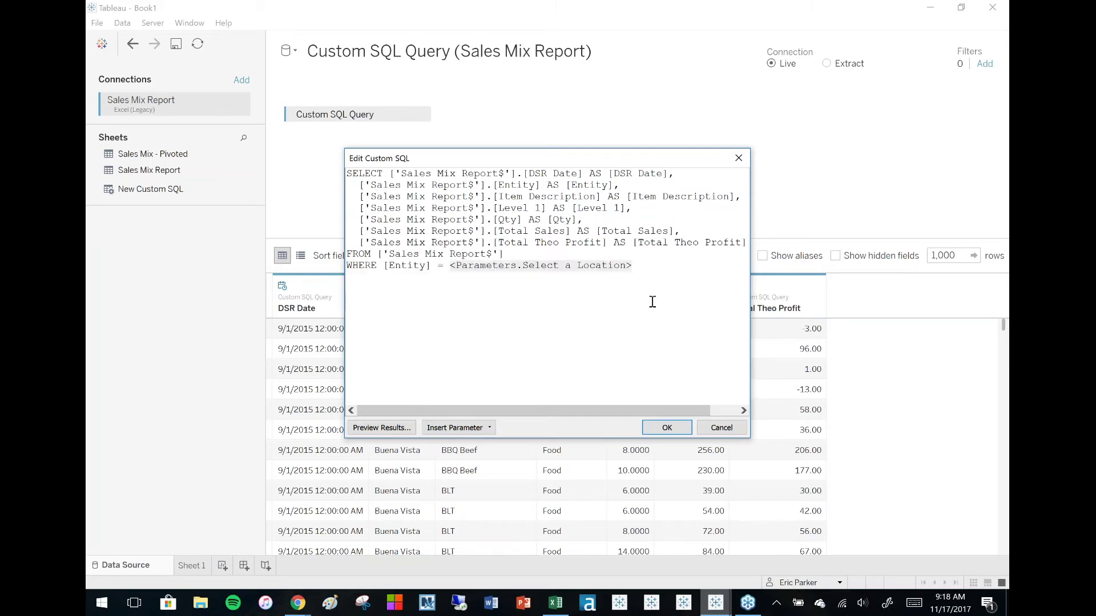
pyautogui.moveTo(551, 247); pyautogui.dragTo(340, 165)
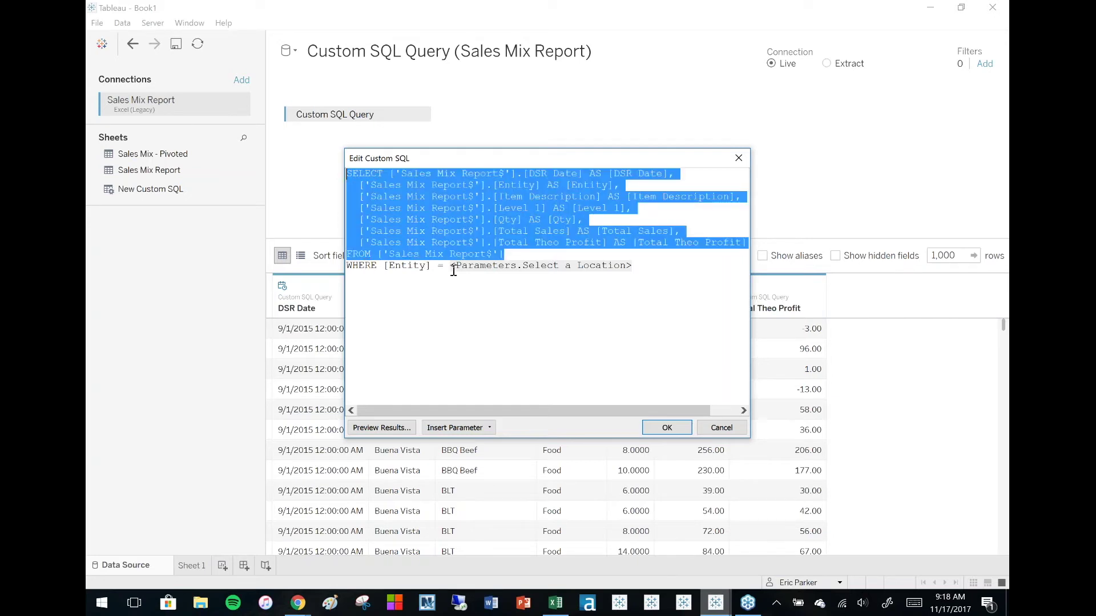
pyautogui.moveTo(645, 270); pyautogui.dragTo(345, 266)
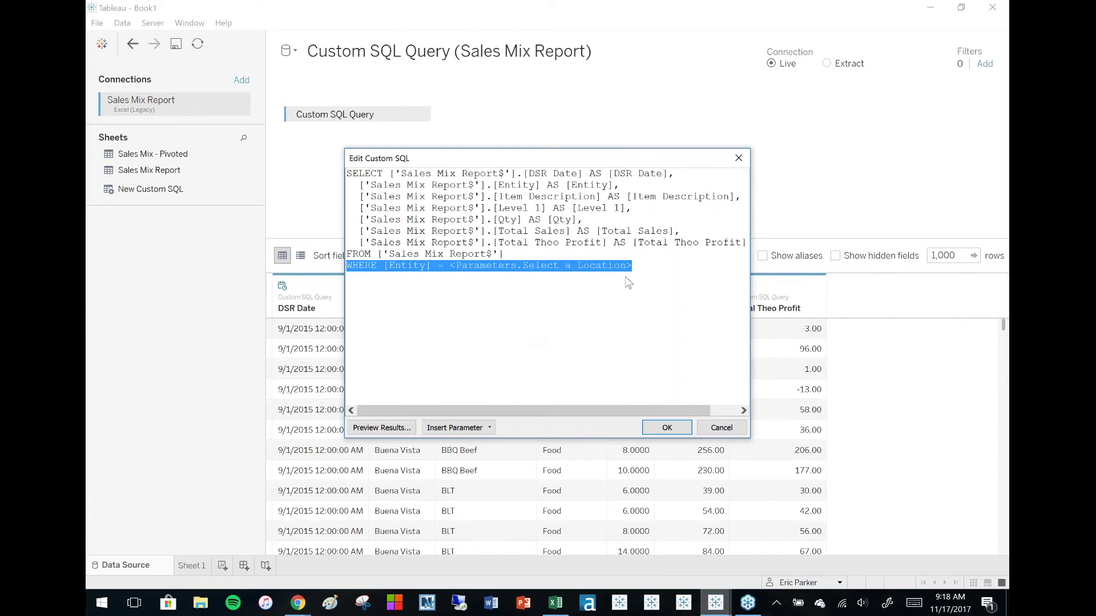
pyautogui.click(637, 267)
pyautogui.click(662, 427)
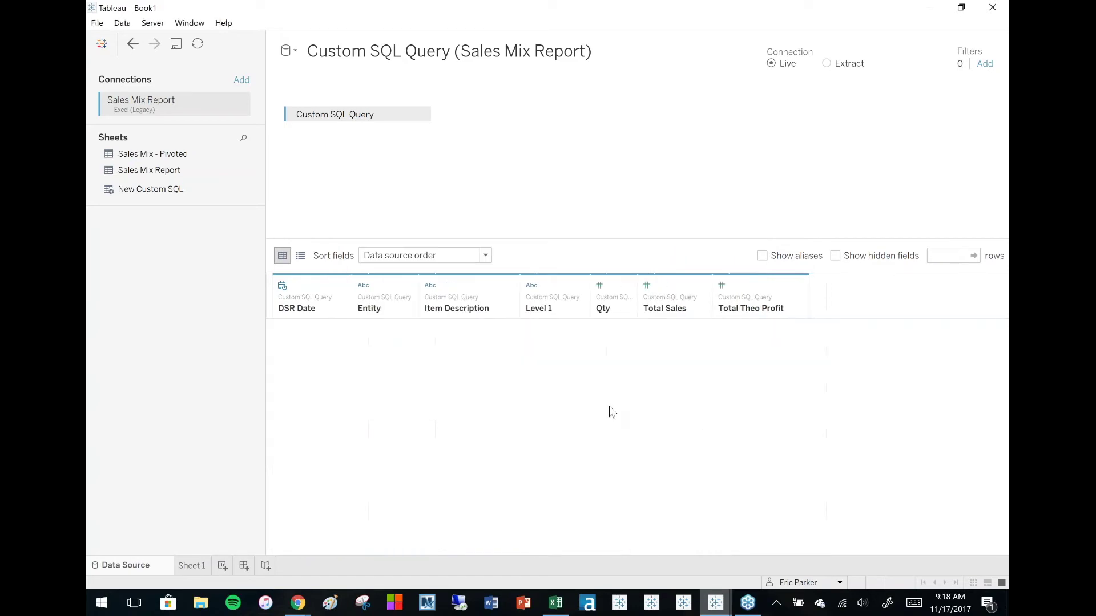
# Step: On Sheet 1, try another location in the Select a Location parameter and finish with Buena Vista
pyautogui.click(193, 566)
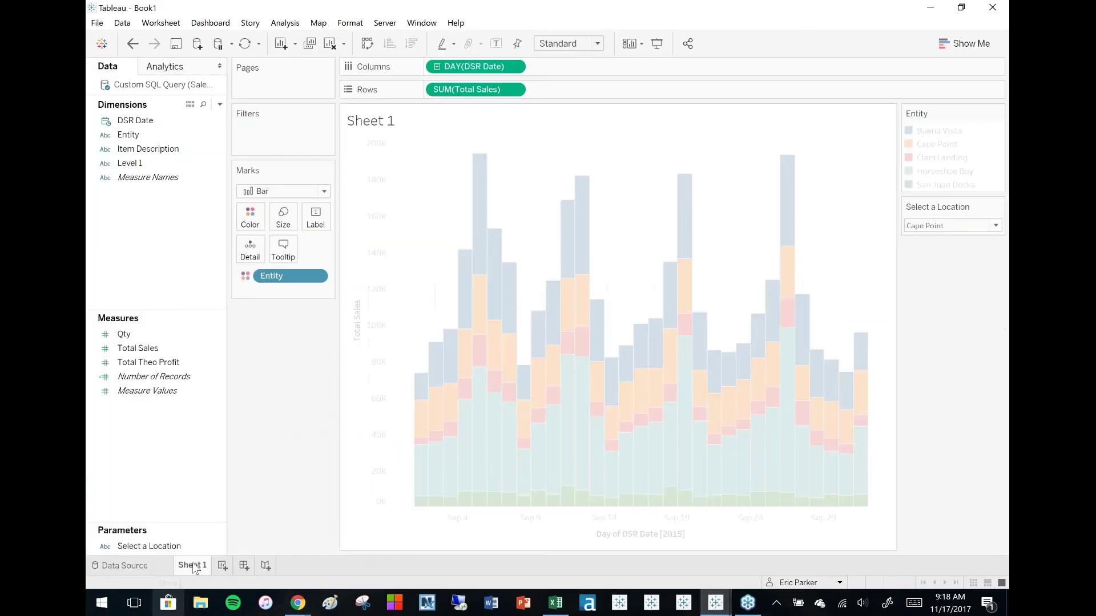
pyautogui.click(921, 173)
pyautogui.click(927, 210)
pyautogui.click(929, 172)
pyautogui.click(929, 182)
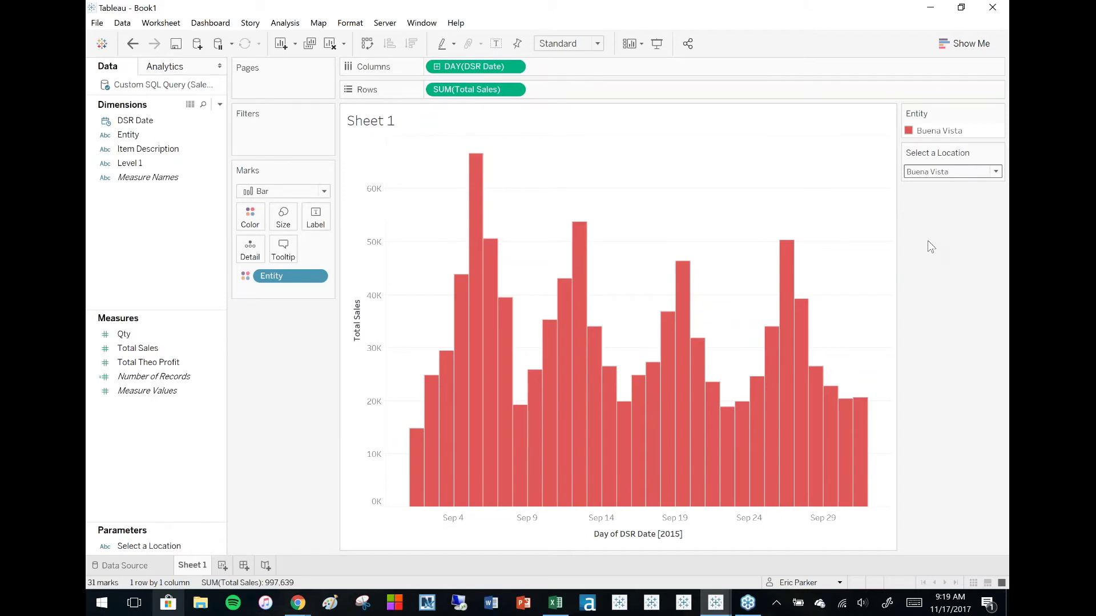
# Step: Switch to the Google Slides deck, present it from the Custom SQL Parameter slide through Data Source Filters, and exit the presentation
pyautogui.hotkey('alt', 'Tab')
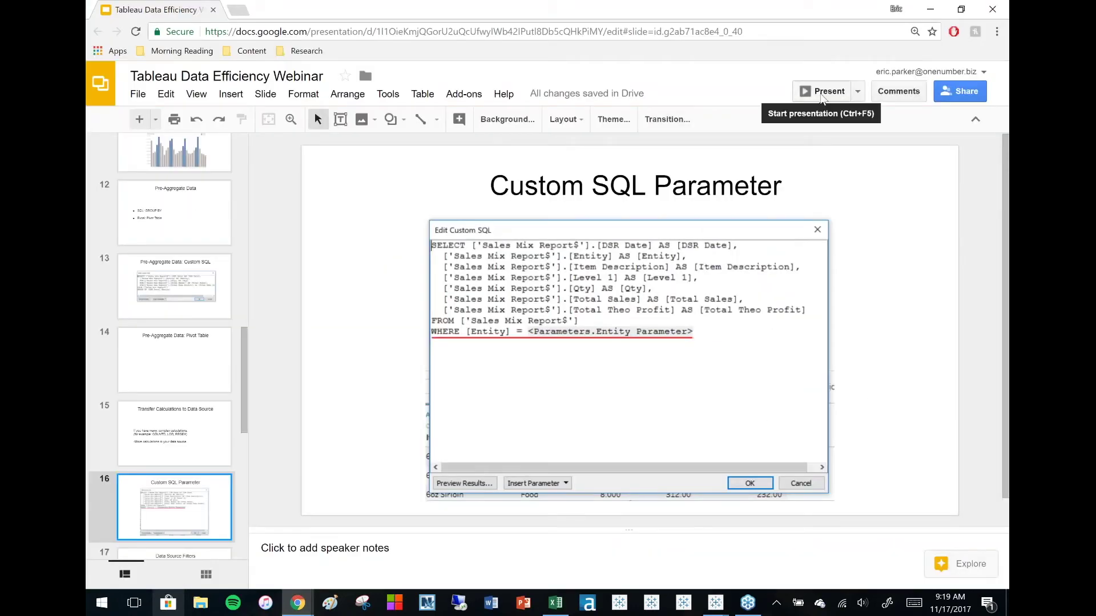
pyautogui.click(823, 93)
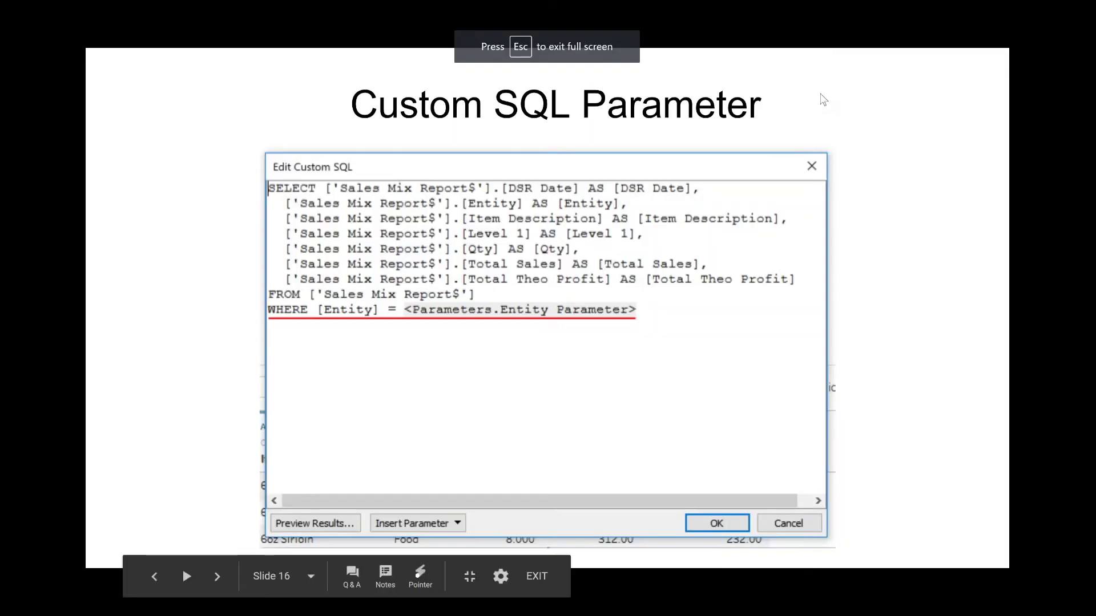
pyautogui.press('Right')
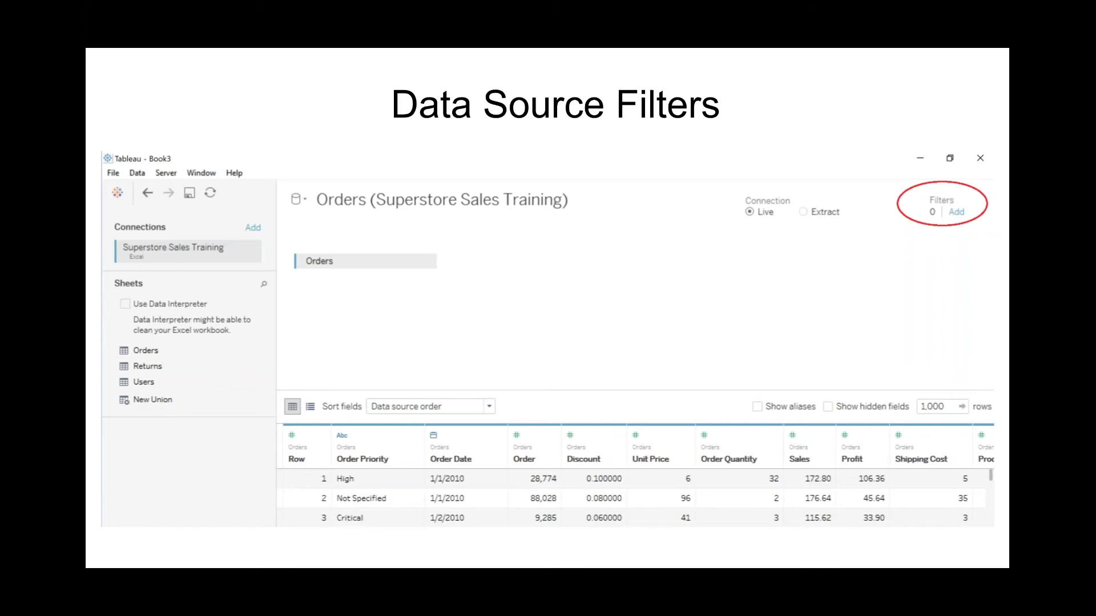
pyautogui.press('Escape')
# Step: Switch to the Tableau Book2 workbook, maximize it, and add the Orders sheet to the Superstore Sales Training data source
pyautogui.moveTo(715, 604)
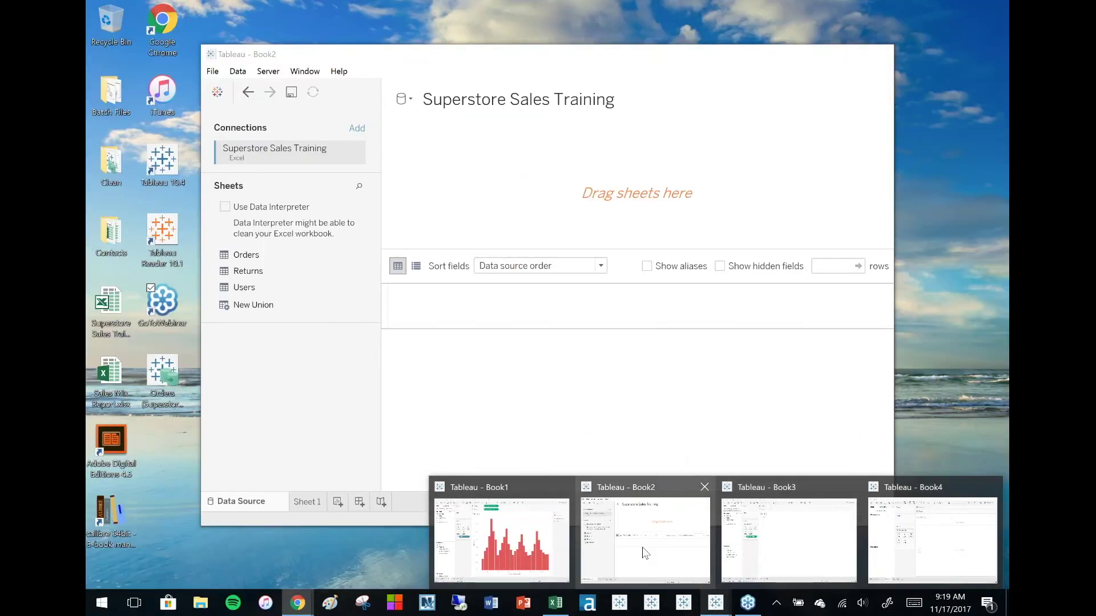
pyautogui.click(645, 552)
pyautogui.click(848, 54)
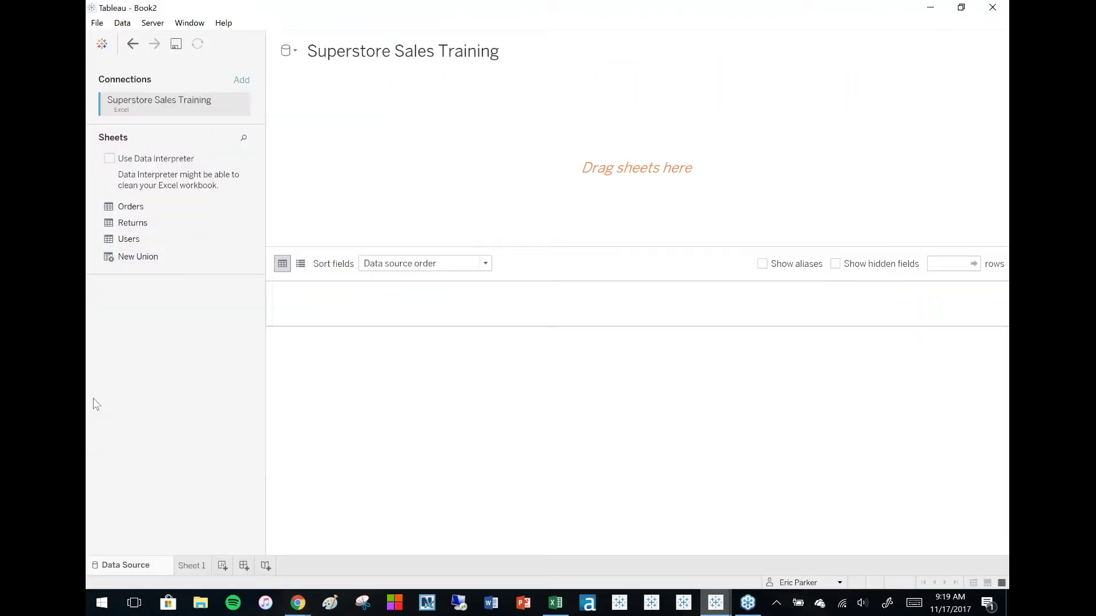
pyautogui.moveTo(134, 212); pyautogui.dragTo(629, 171)
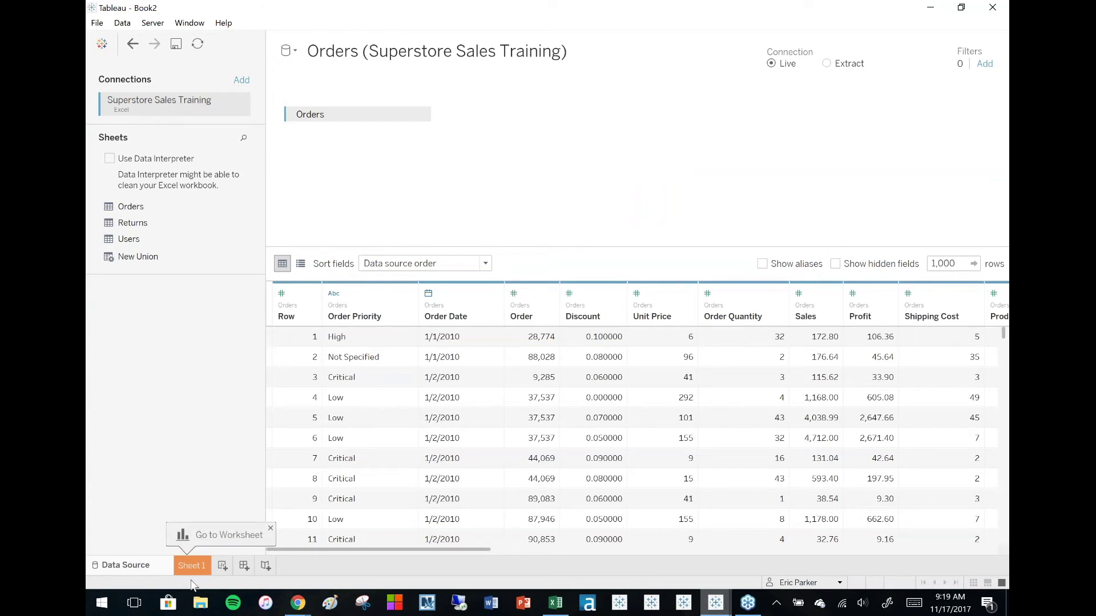
# Step: On Sheet 1, display Number of Records as a text mark
pyautogui.click(197, 567)
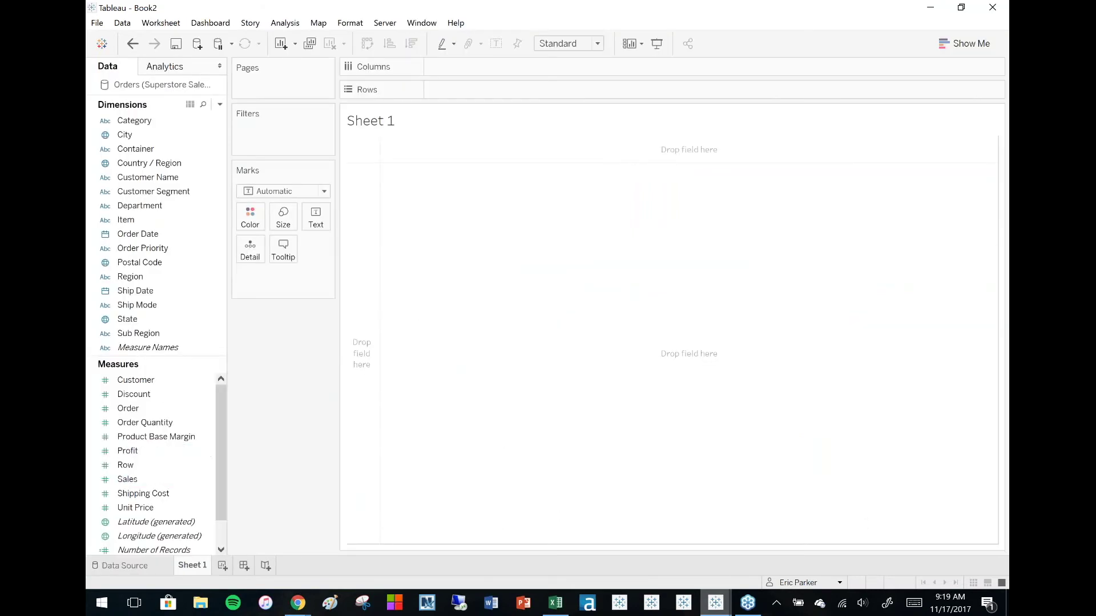
pyautogui.moveTo(161, 364); pyautogui.dragTo(160, 333)
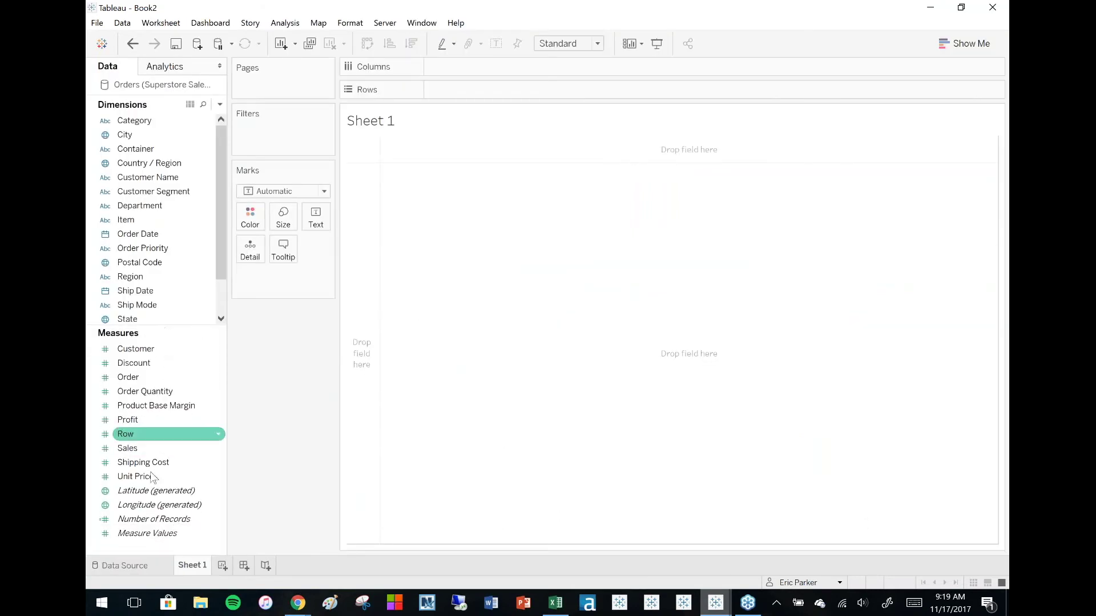
pyautogui.moveTo(150, 519); pyautogui.dragTo(316, 218)
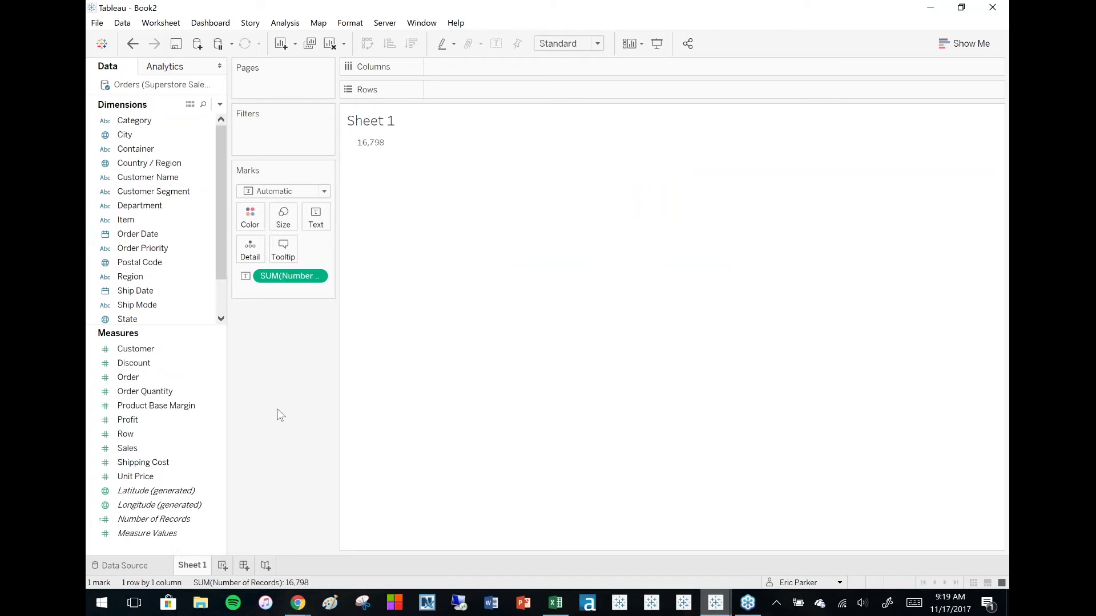
# Step: Add a new worksheet with a map of State, colored by Sales
pyautogui.click(222, 566)
pyautogui.doubleClick(128, 319)
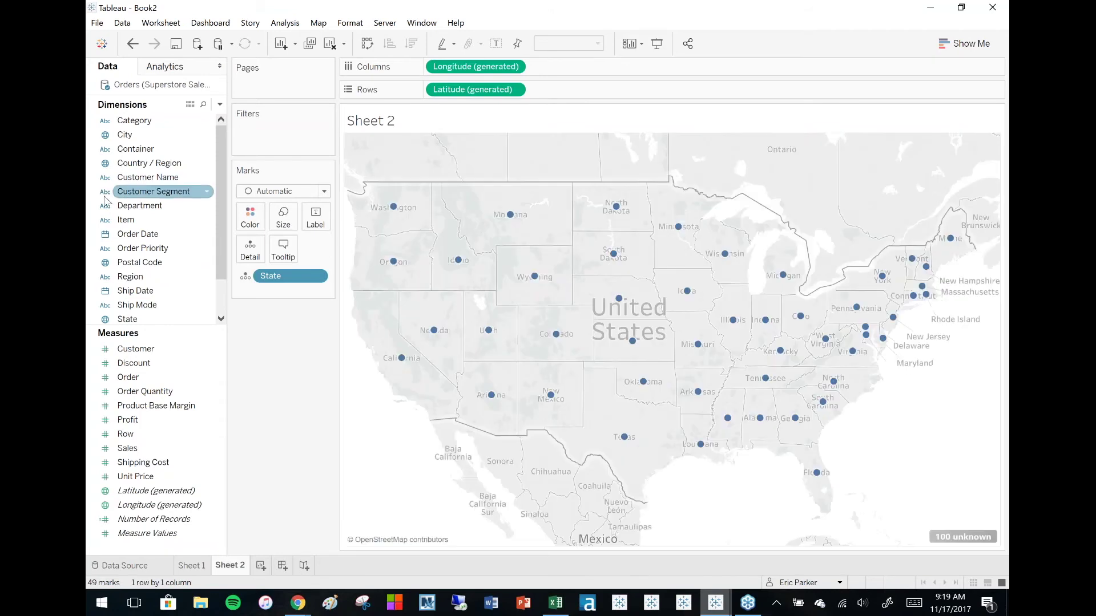
pyautogui.moveTo(127, 448); pyautogui.dragTo(257, 220)
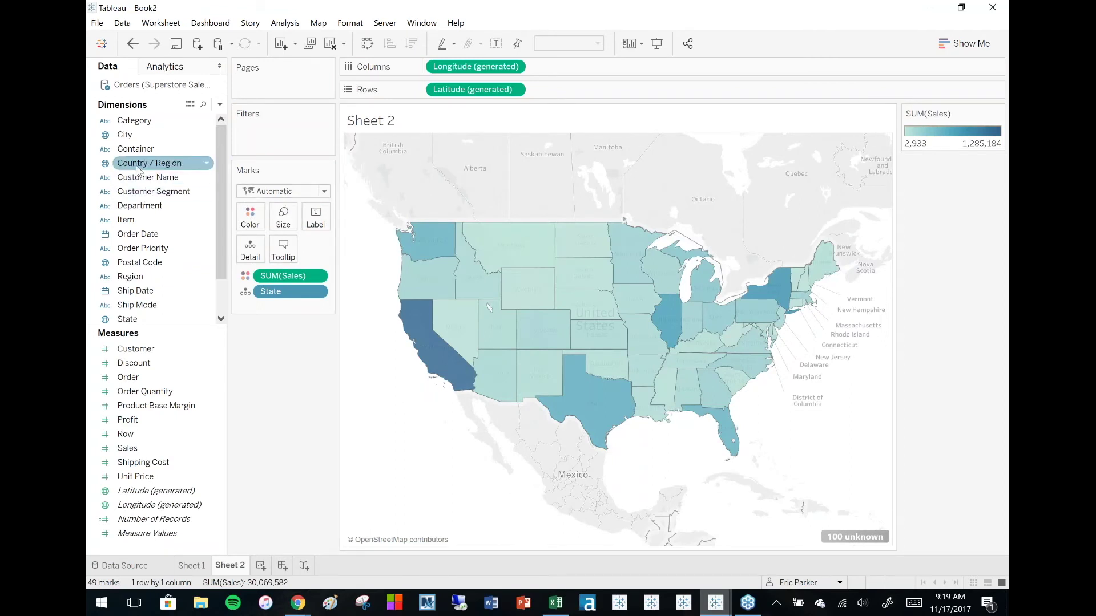
# Step: Filter the Sheet 2 map by Country / Region, keeping only United States
pyautogui.moveTo(137, 168); pyautogui.dragTo(281, 144)
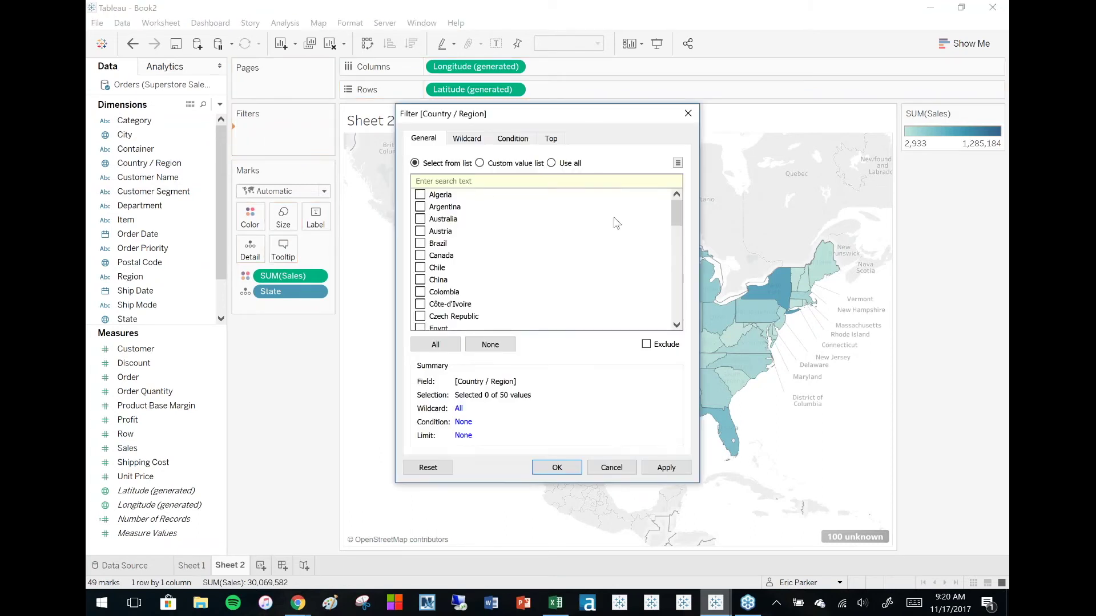
pyautogui.write('unit')
pyautogui.click(420, 207)
pyautogui.click(557, 468)
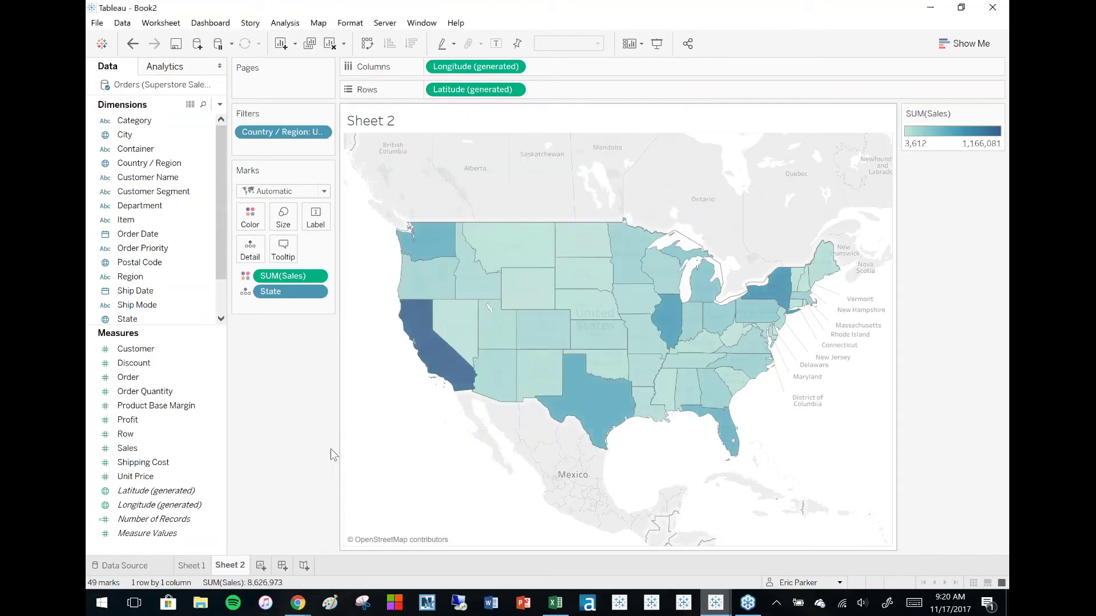
# Step: Compare the record count on Sheet 1 with the filtered map on Sheet 2
pyautogui.click(204, 566)
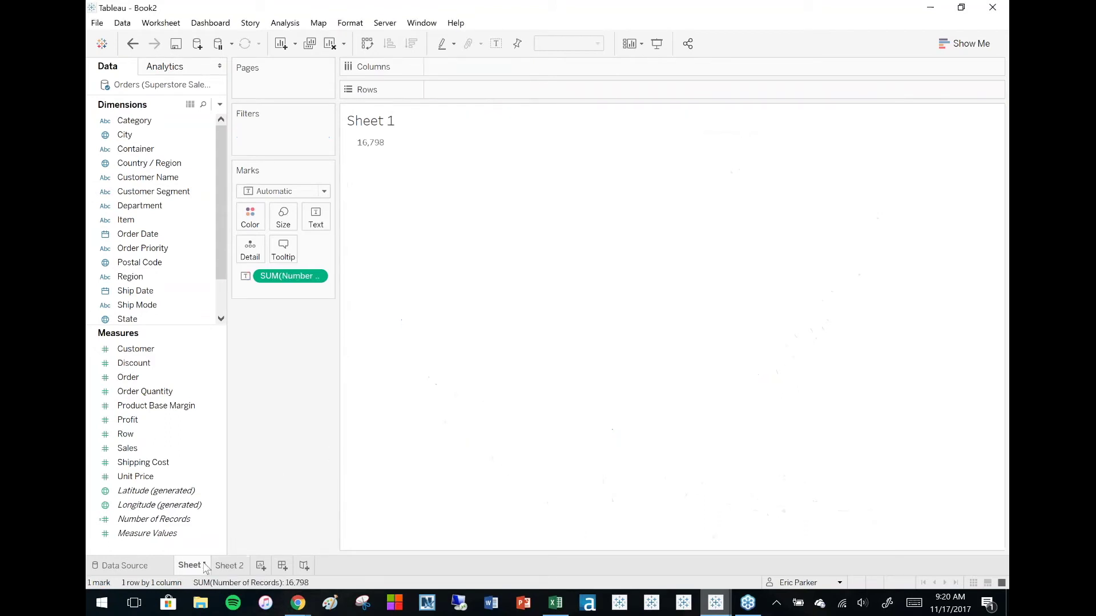
pyautogui.click(238, 566)
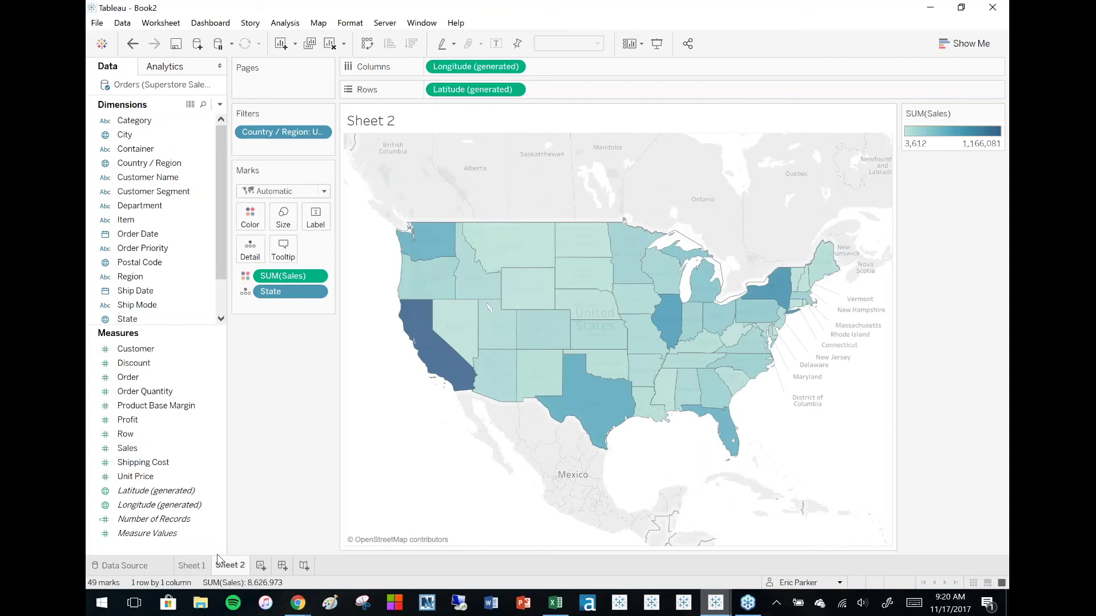
pyautogui.click(192, 566)
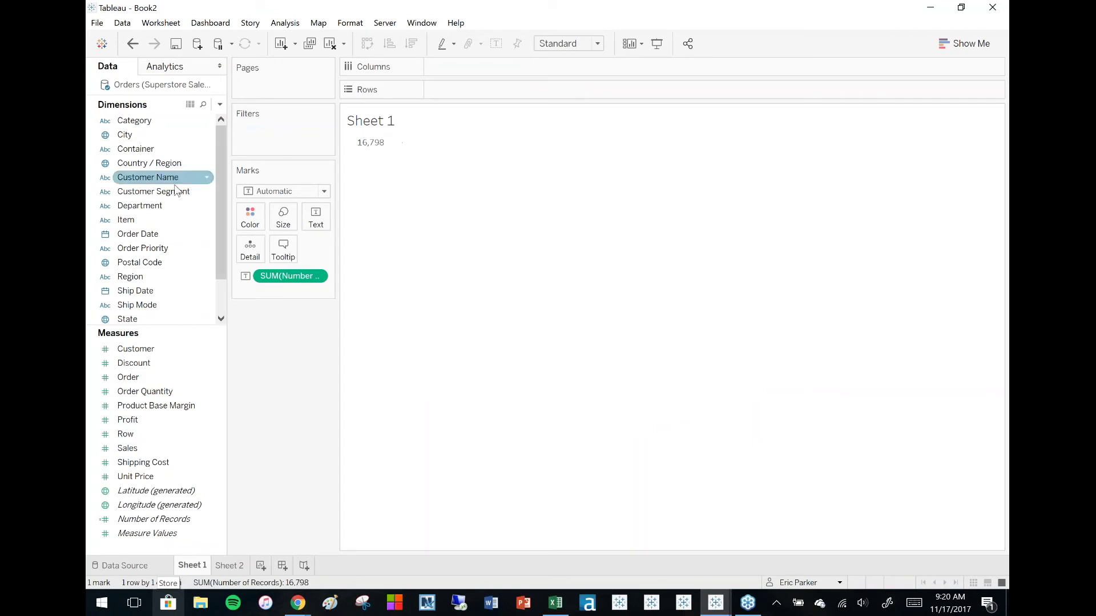
# Step: Filter the record count on Sheet 1 by Country / Region, keeping only United States of America
pyautogui.moveTo(148, 163); pyautogui.dragTo(240, 127)
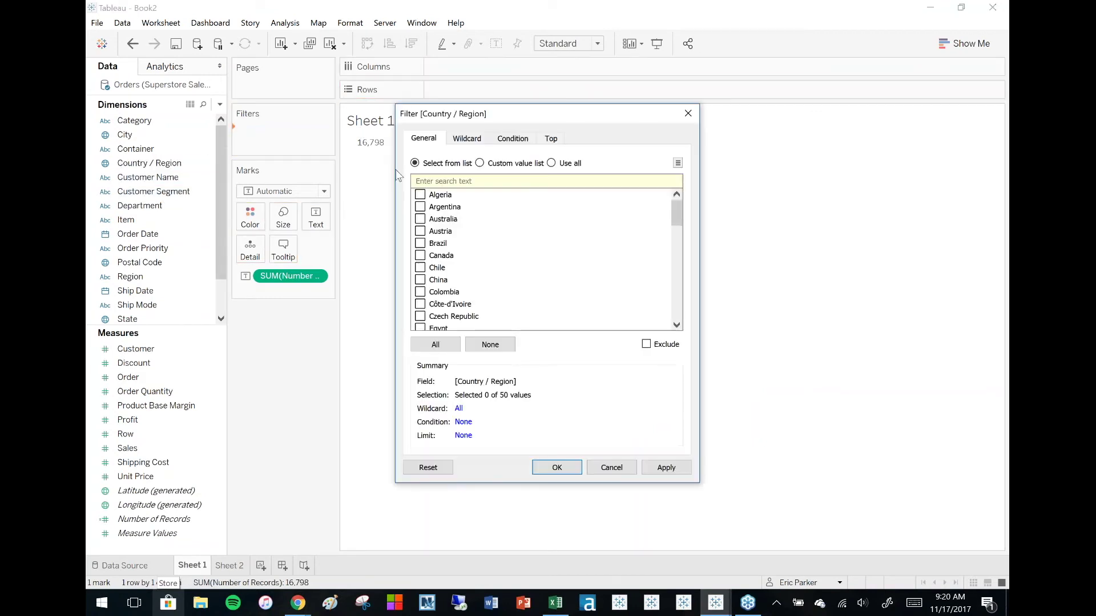
pyautogui.write('unit')
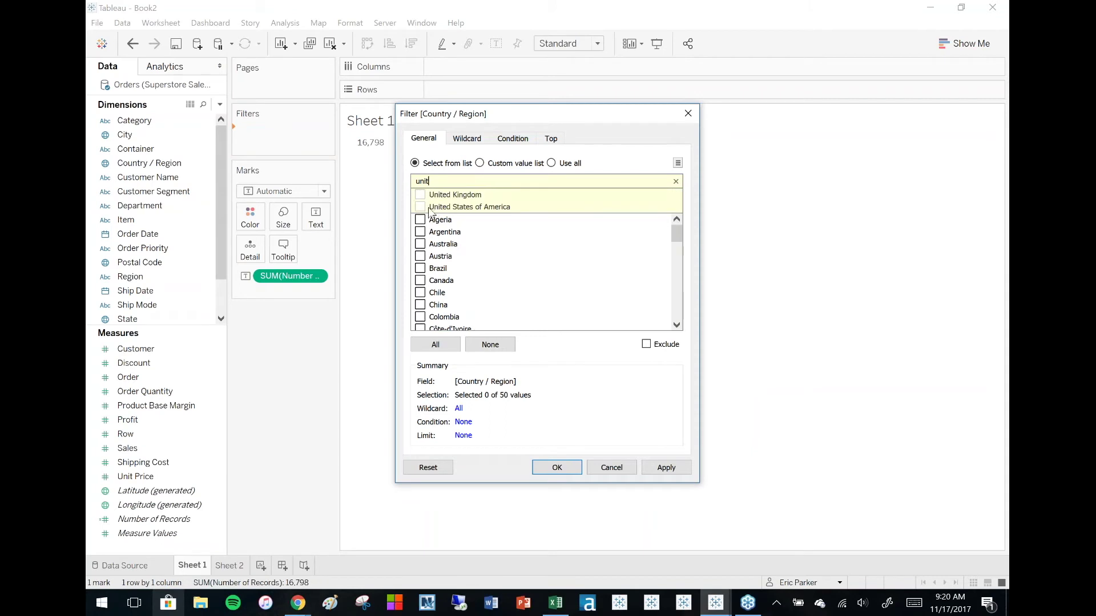
pyautogui.click(430, 210)
pyautogui.click(557, 468)
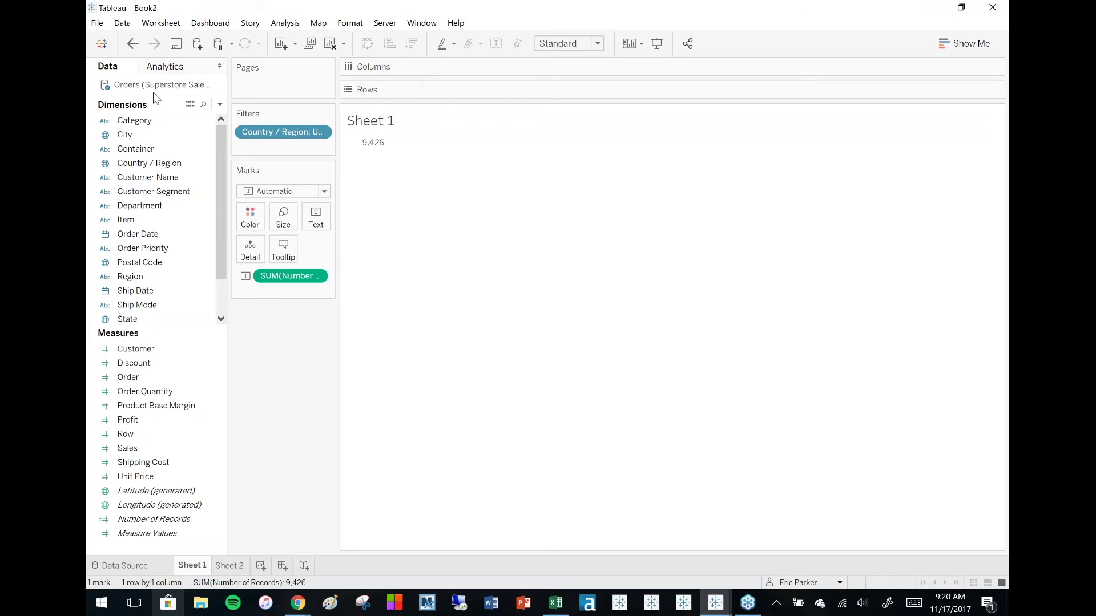
# Step: Add a data source filter on Country / Region to the Orders data source, keeping only United States of America
pyautogui.click(125, 565)
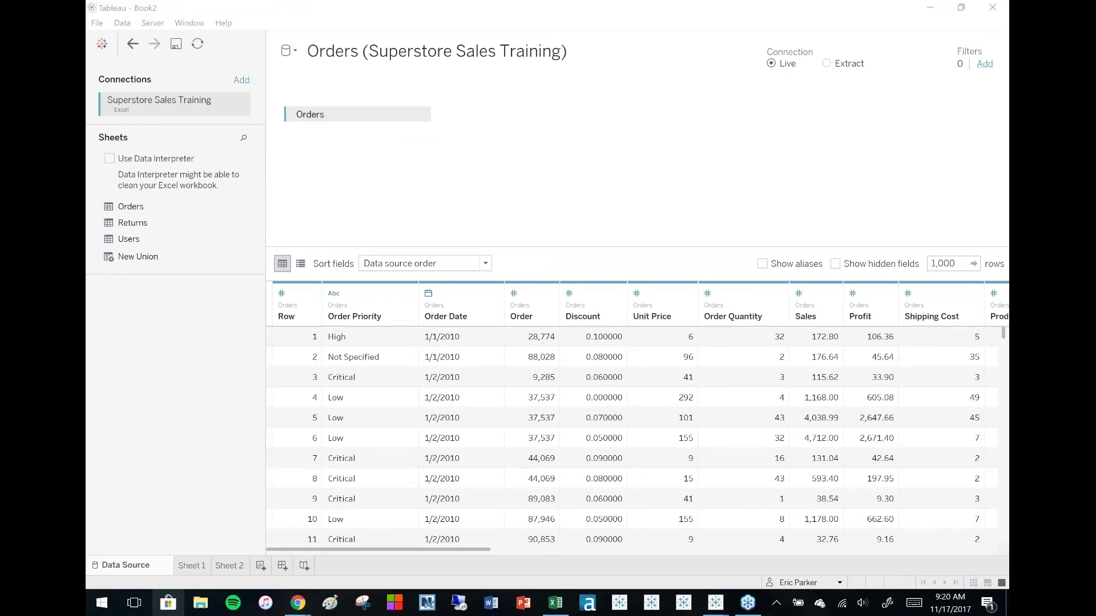
pyautogui.click(985, 64)
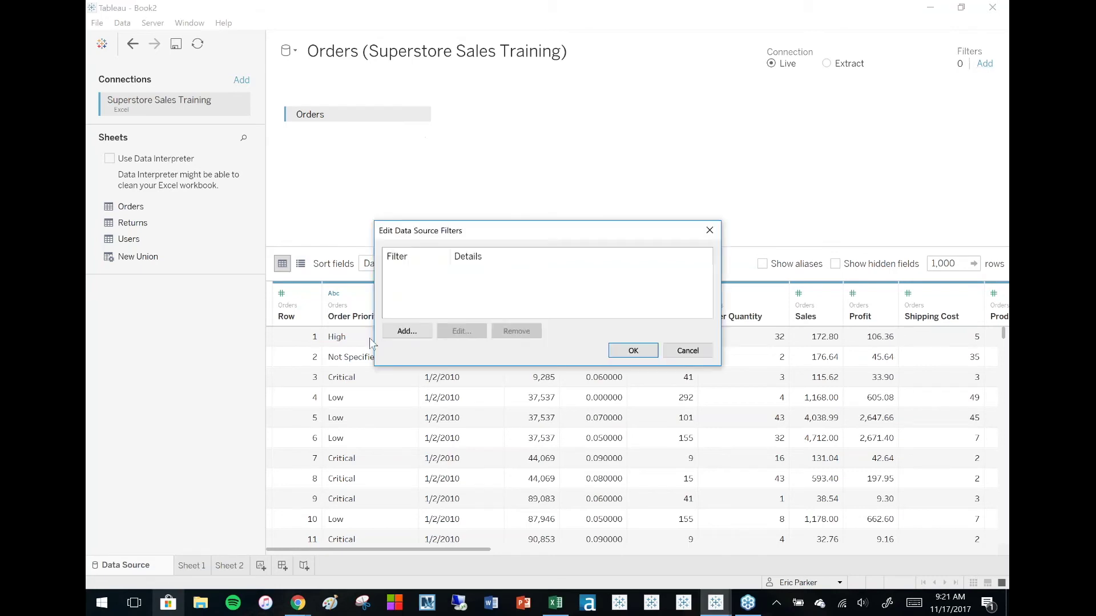
pyautogui.click(406, 331)
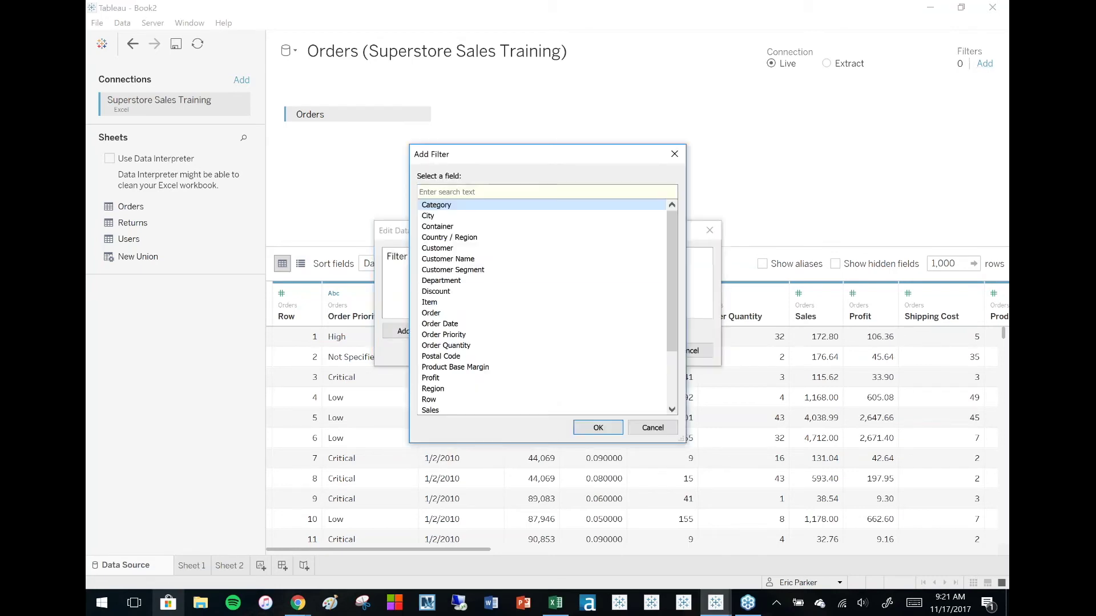
pyautogui.click(451, 238)
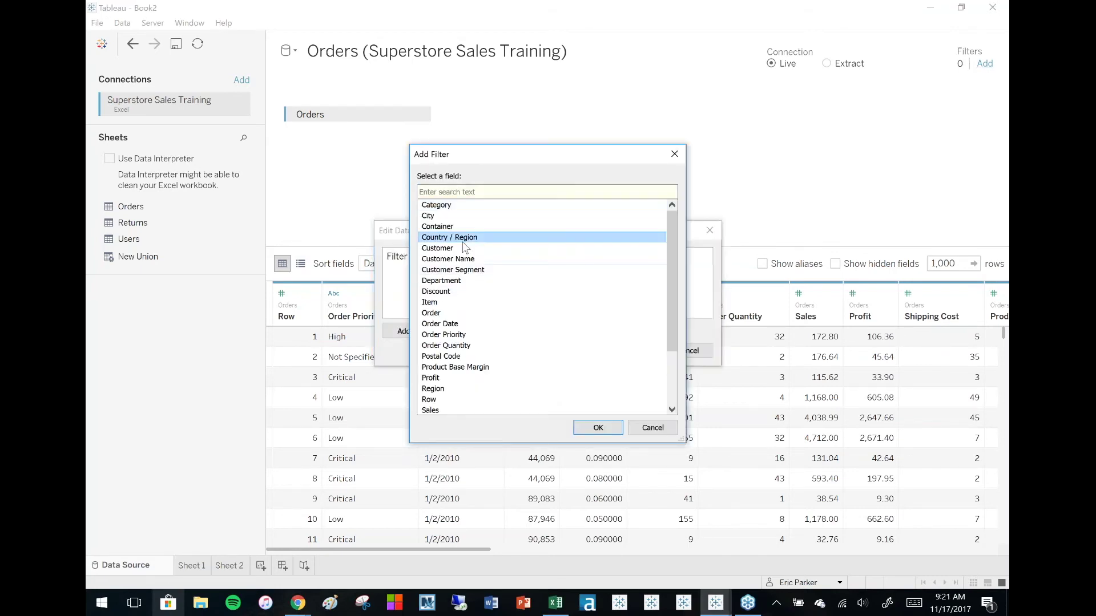
pyautogui.click(598, 428)
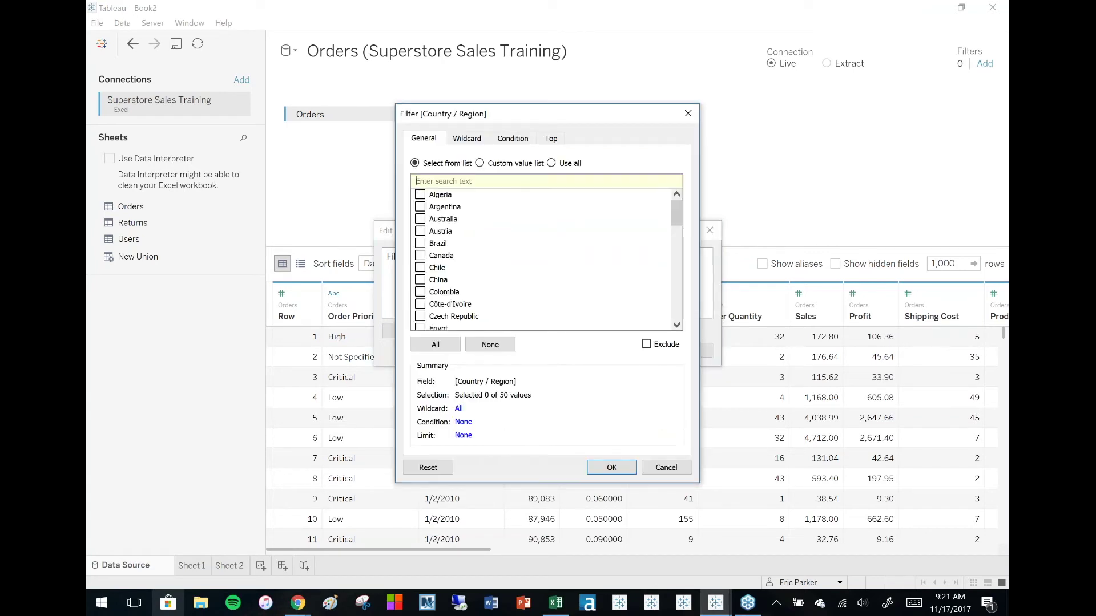
pyautogui.write('unit')
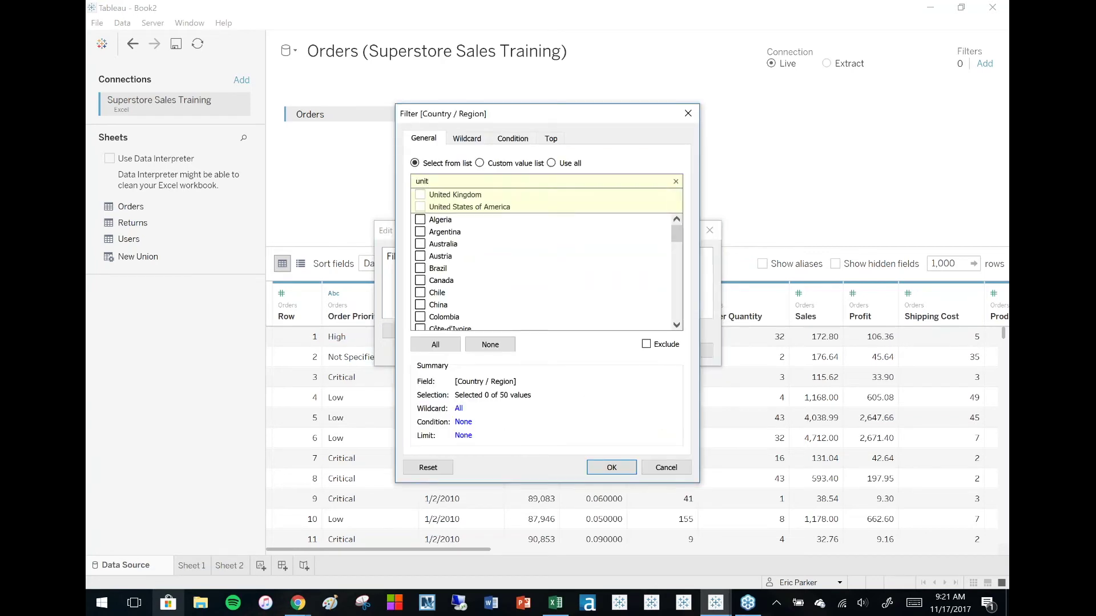
pyautogui.click(422, 207)
pyautogui.click(625, 468)
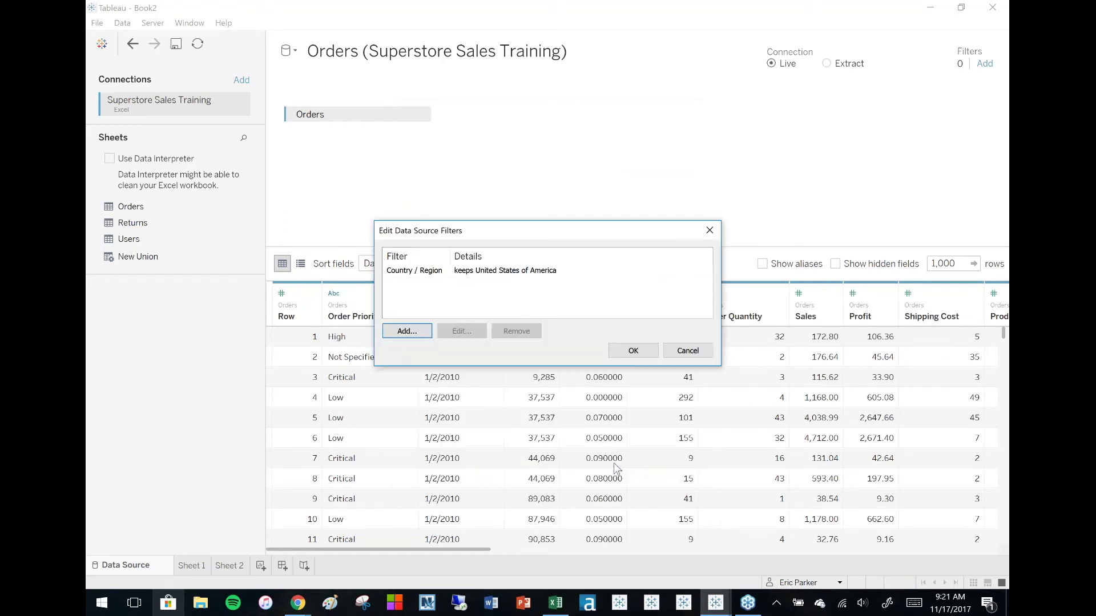
pyautogui.click(632, 351)
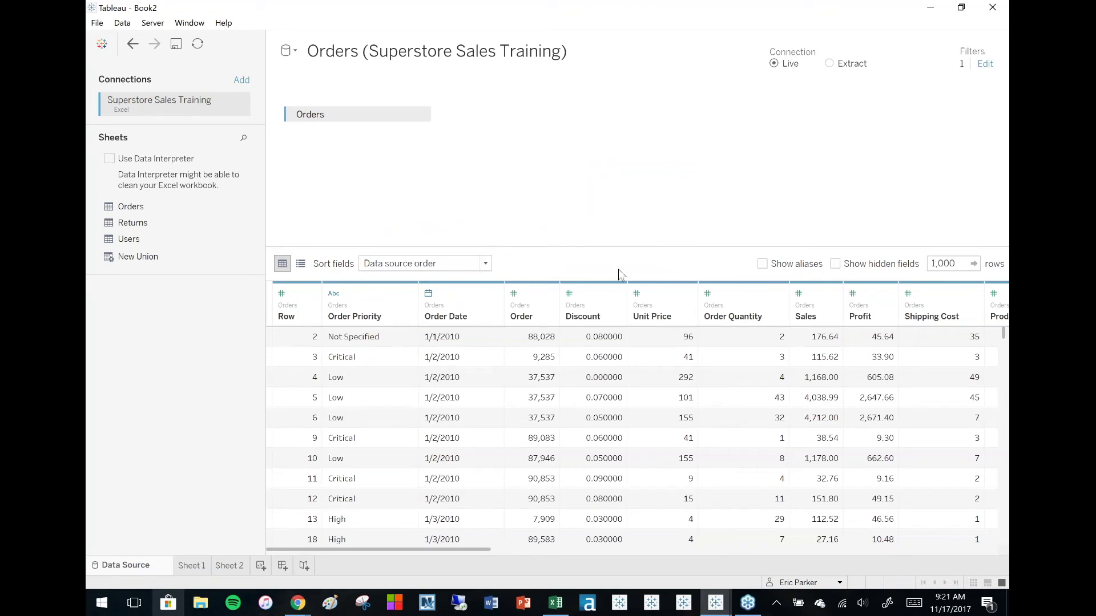
# Step: Remove the Country / Region worksheet filters from Sheet 1 and the Sheet 2 map
pyautogui.click(205, 563)
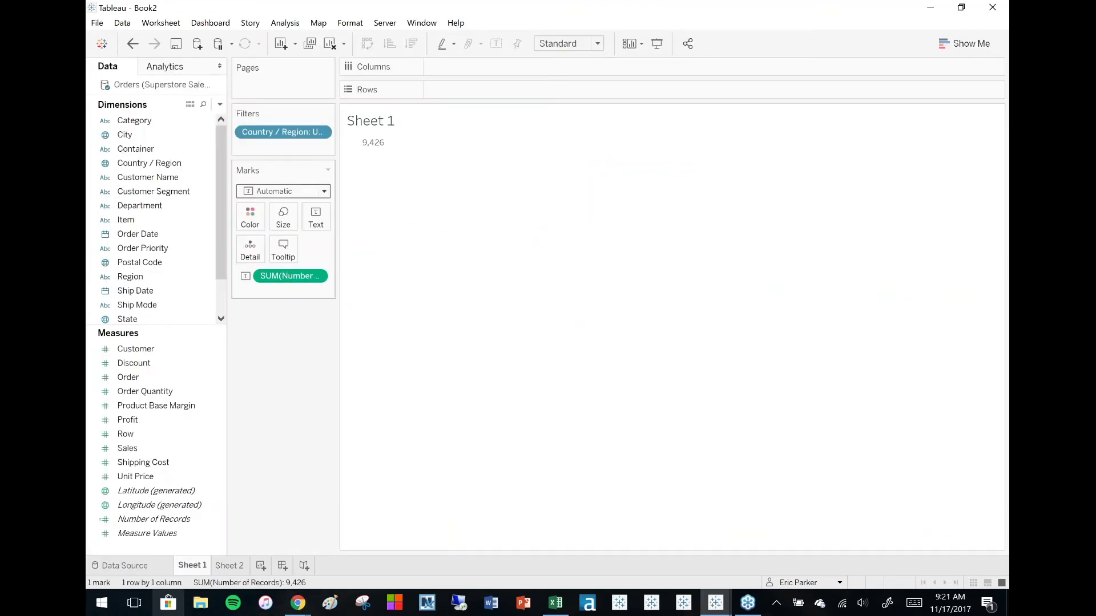
pyautogui.moveTo(282, 132); pyautogui.dragTo(274, 382)
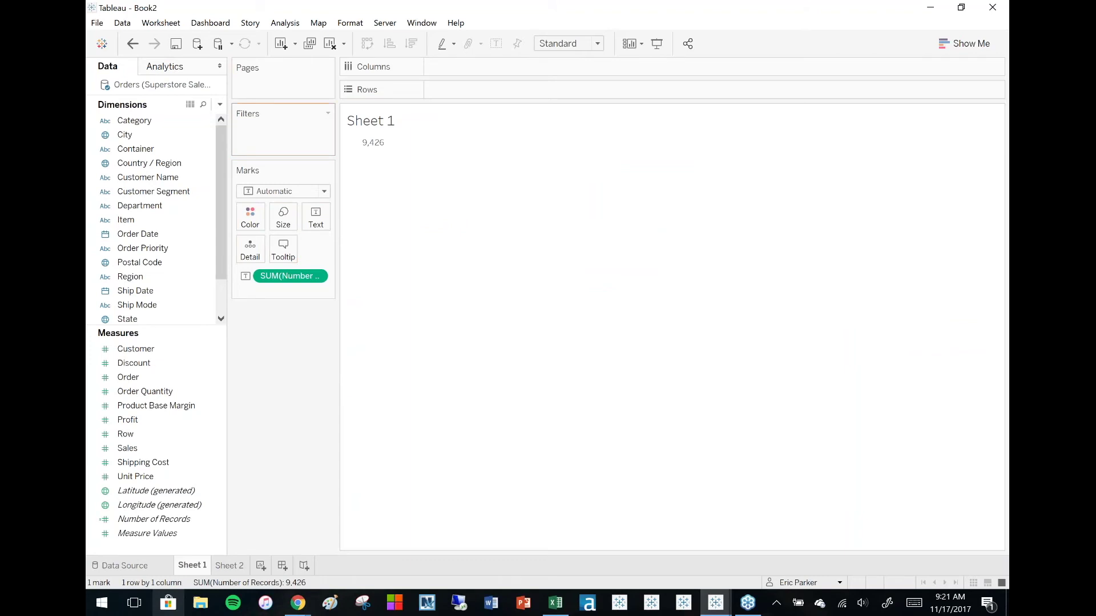
pyautogui.hotkey('ctrl', 'Tab')
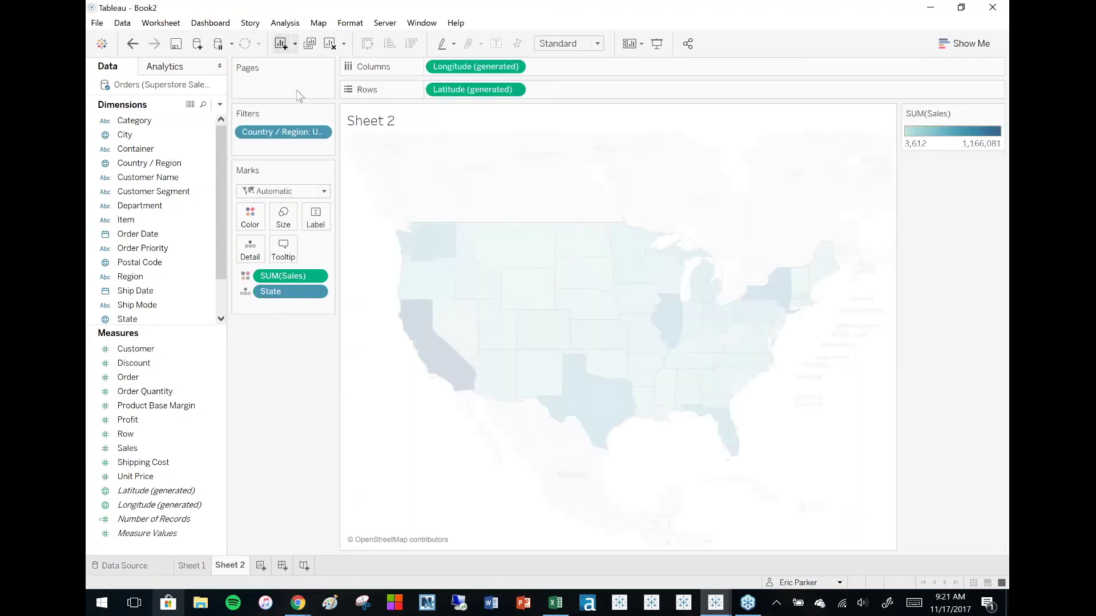
pyautogui.moveTo(291, 131); pyautogui.dragTo(282, 355)
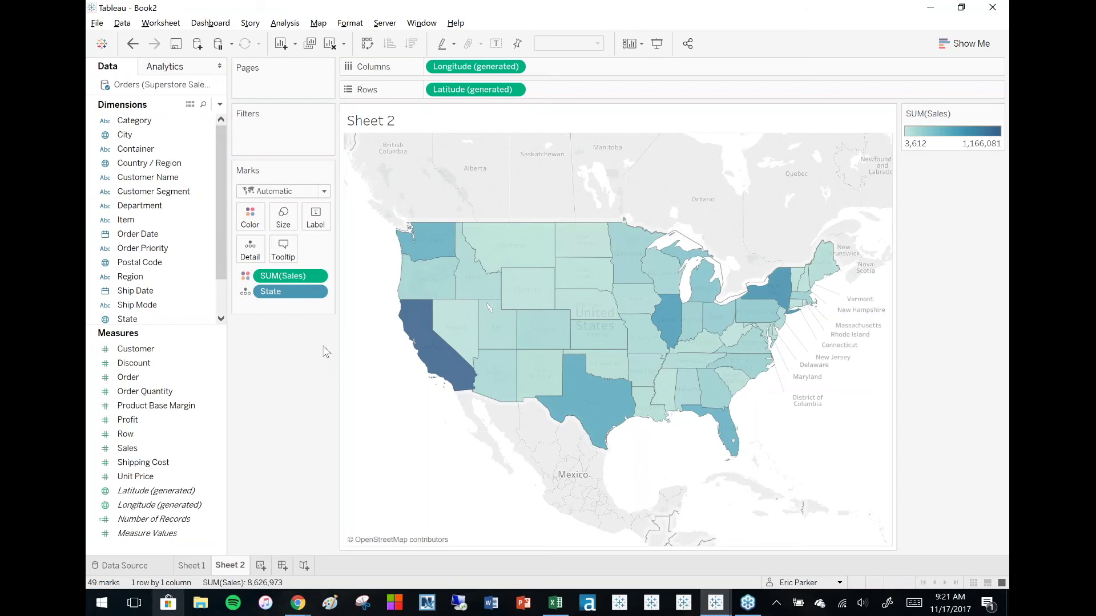
# Step: Switch to the Tableau Data Efficiency Webinar deck in Google Slides and present it full screen at the Extract slide
pyautogui.hotkey('alt', 'Tab')
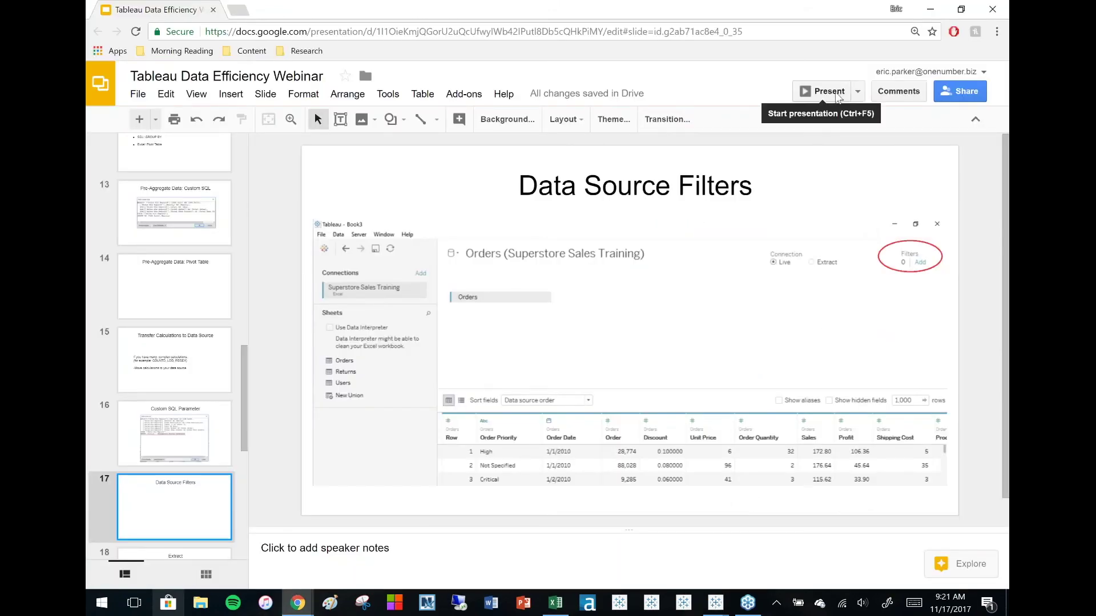
pyautogui.click(829, 91)
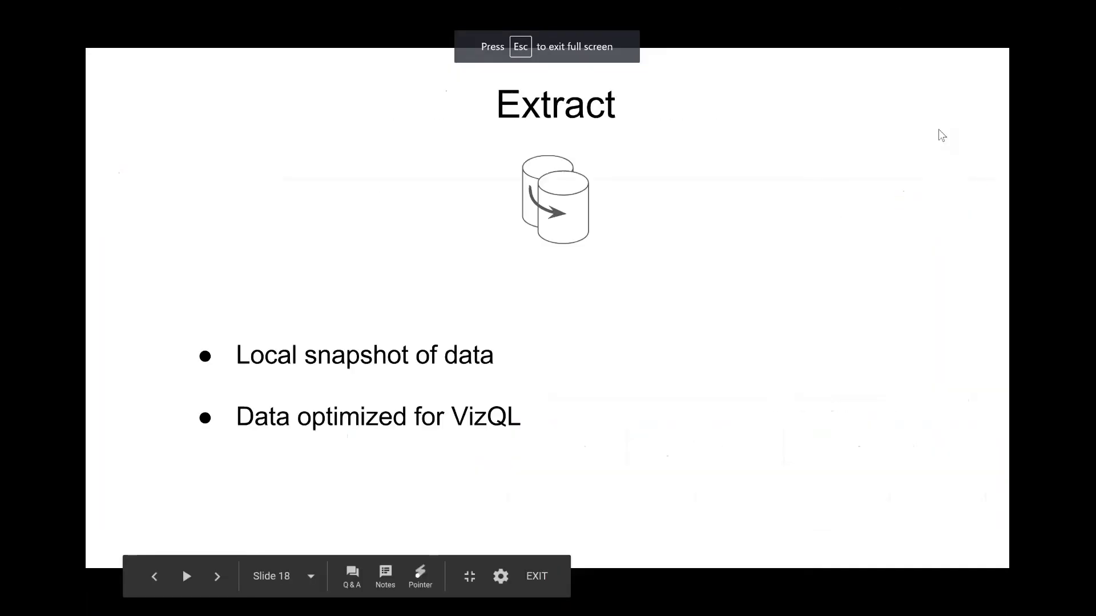